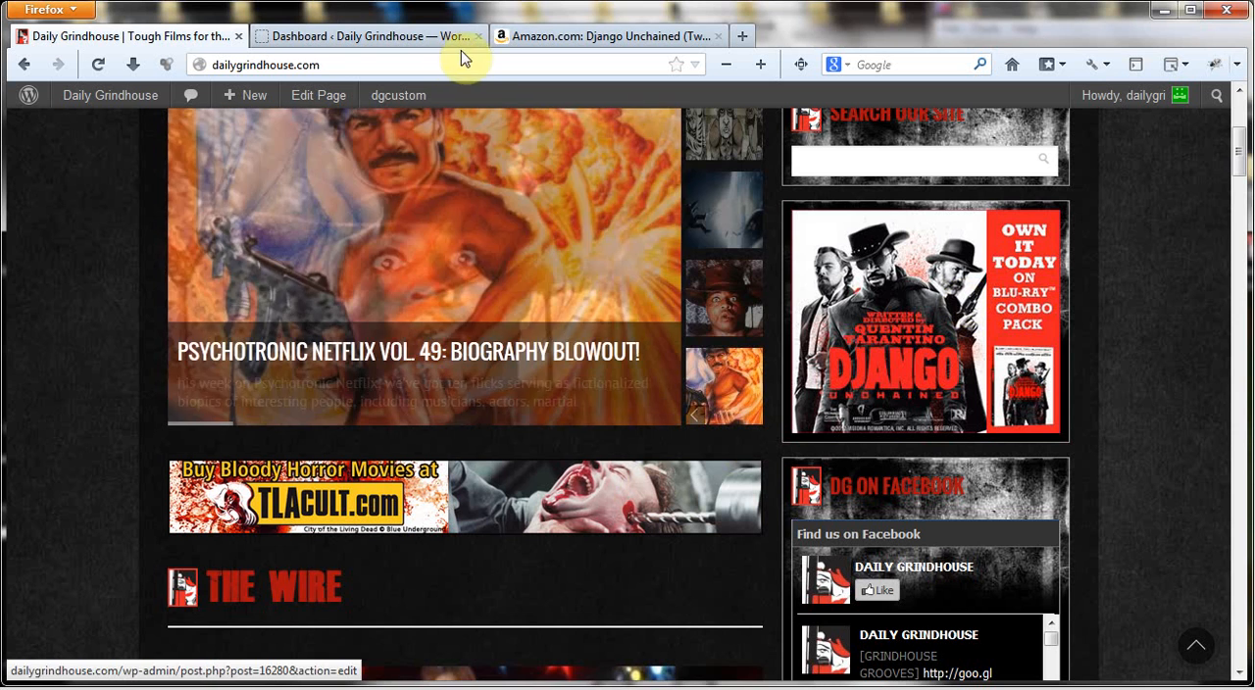
Open the Widgets management page in the site's WordPress dashboard
click(362, 39)
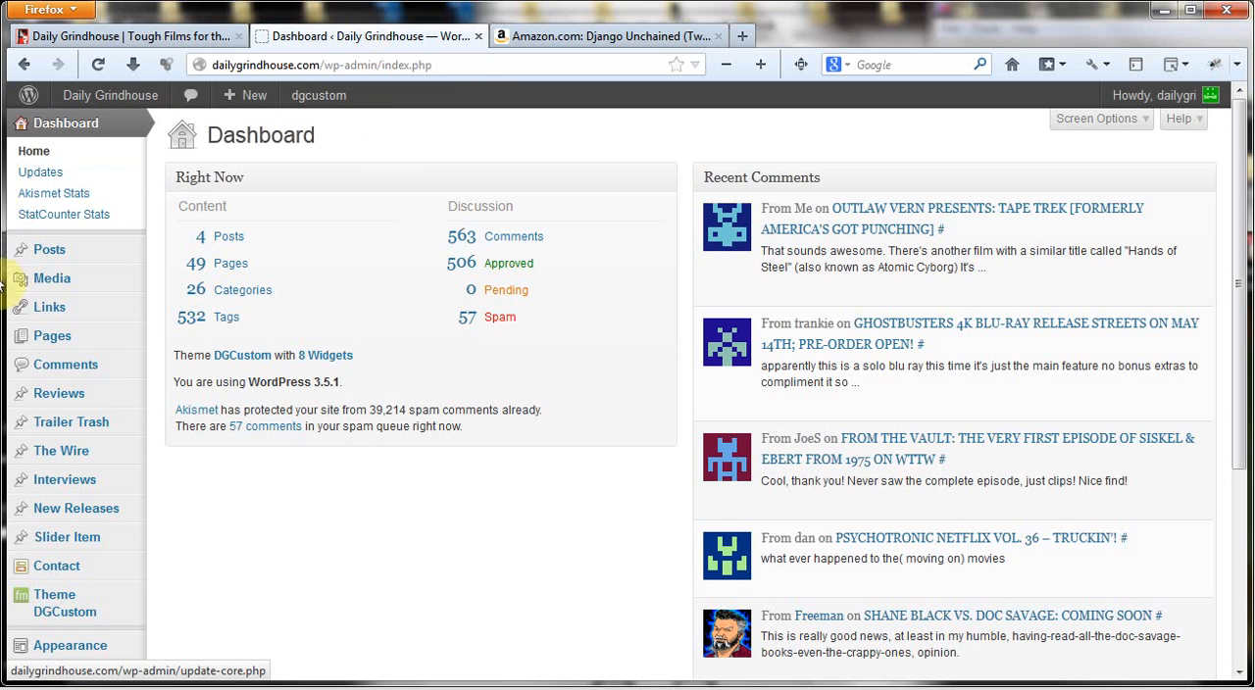
mouse_move(111, 449)
scroll(111, 449, down, 3)
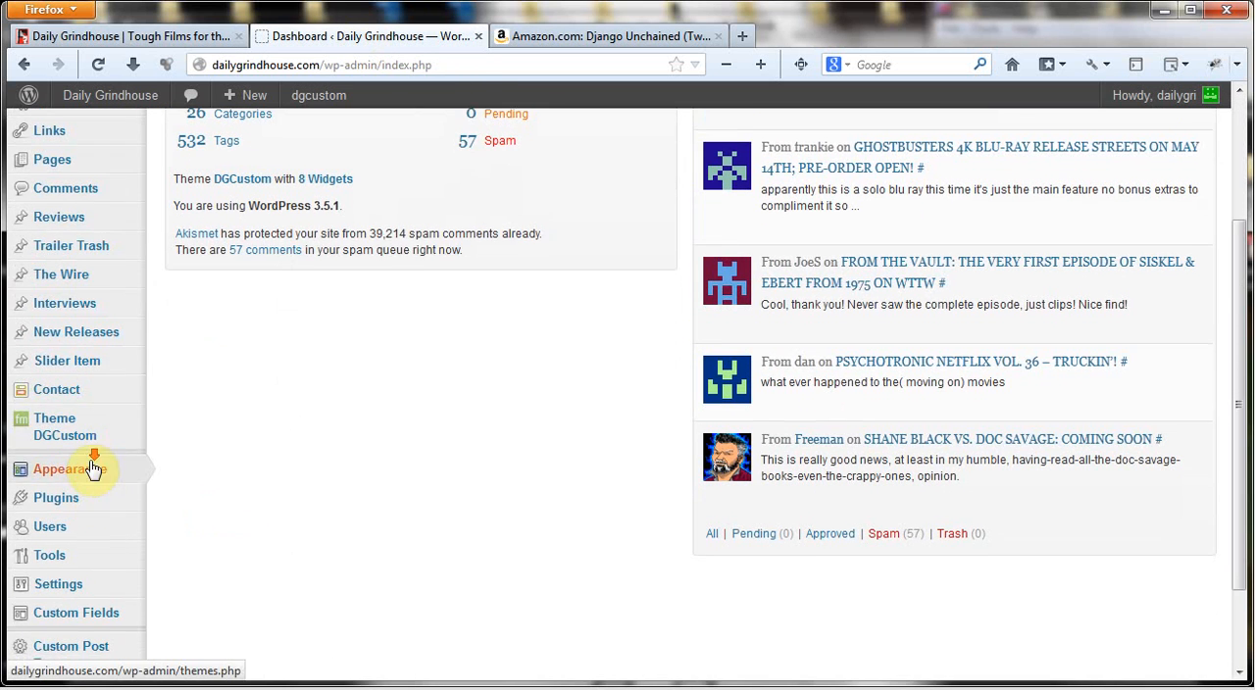
click(190, 477)
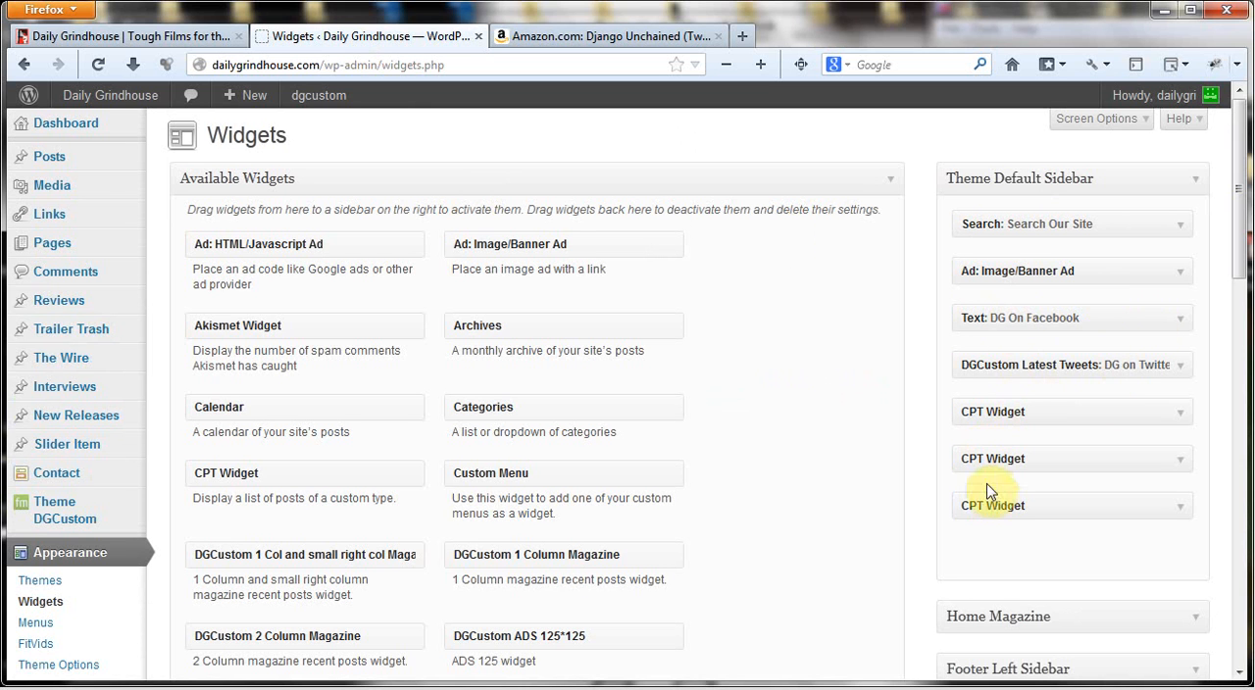
Review the sidebar widgets on the live Daily Grindhouse homepage, from the search box and Django ad down to the latest interviews and trailers
click(191, 33)
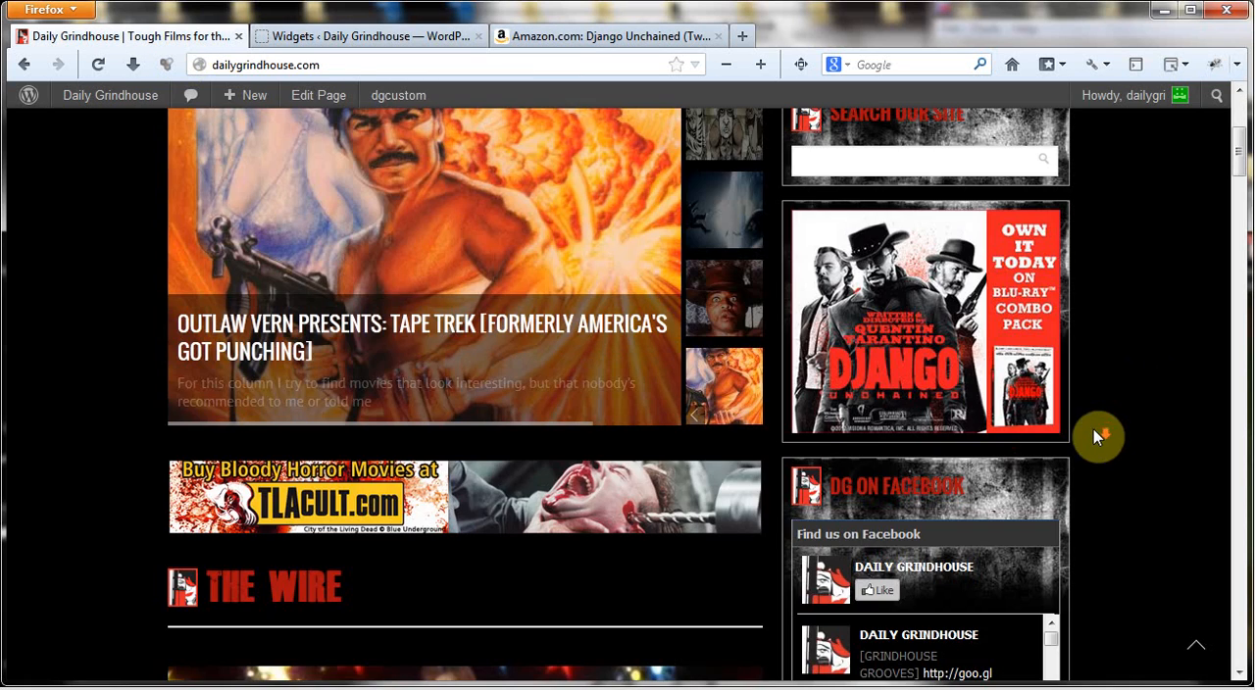
scroll(1098, 432, down, 10)
scroll(1066, 258, down, 5)
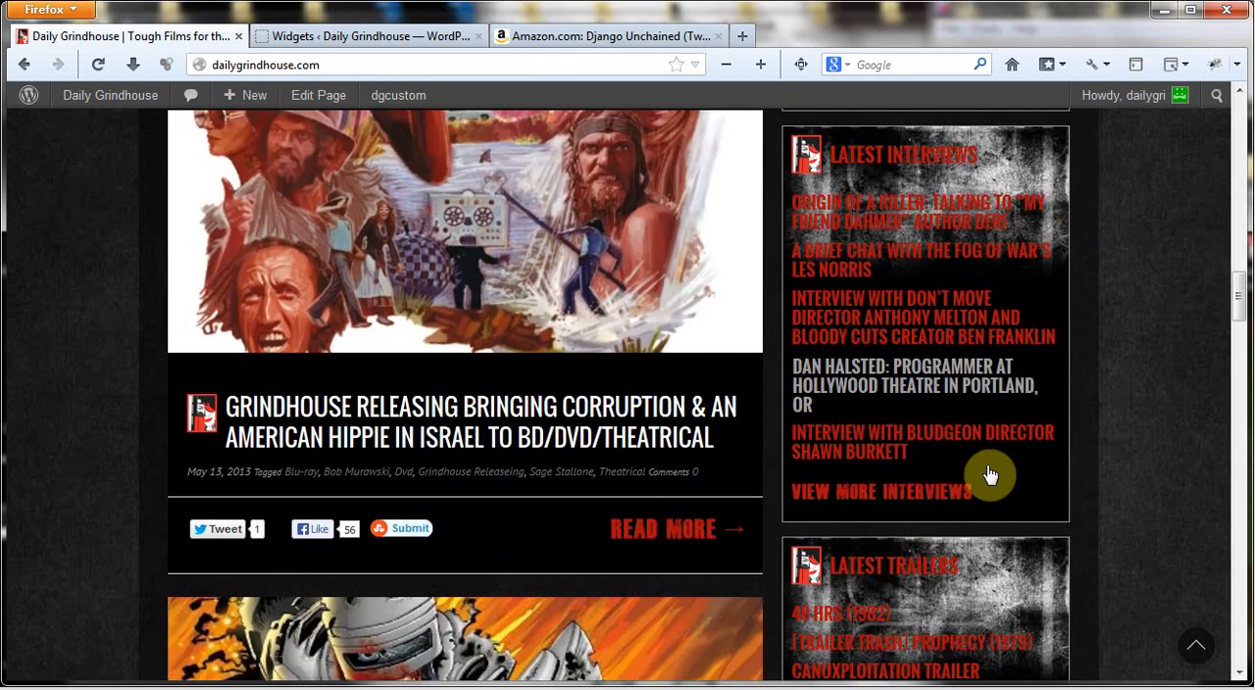
scroll(991, 451, up, 15)
scroll(932, 431, down, 2)
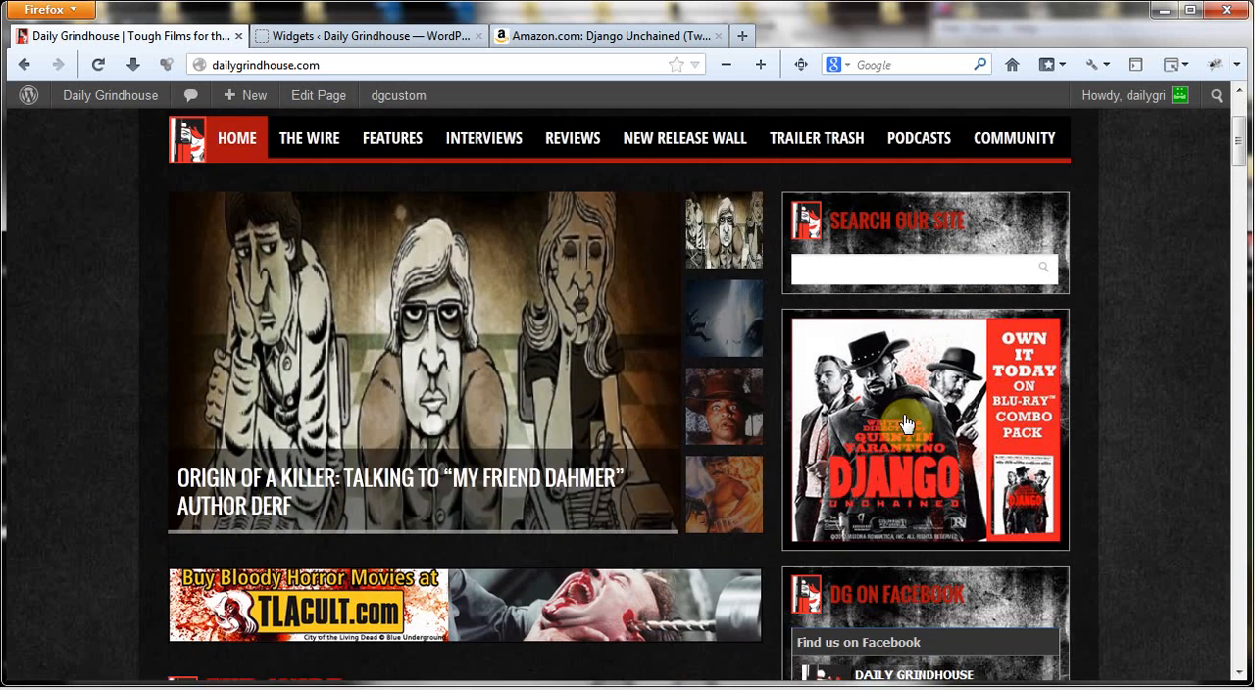
scroll(922, 436, up, 1)
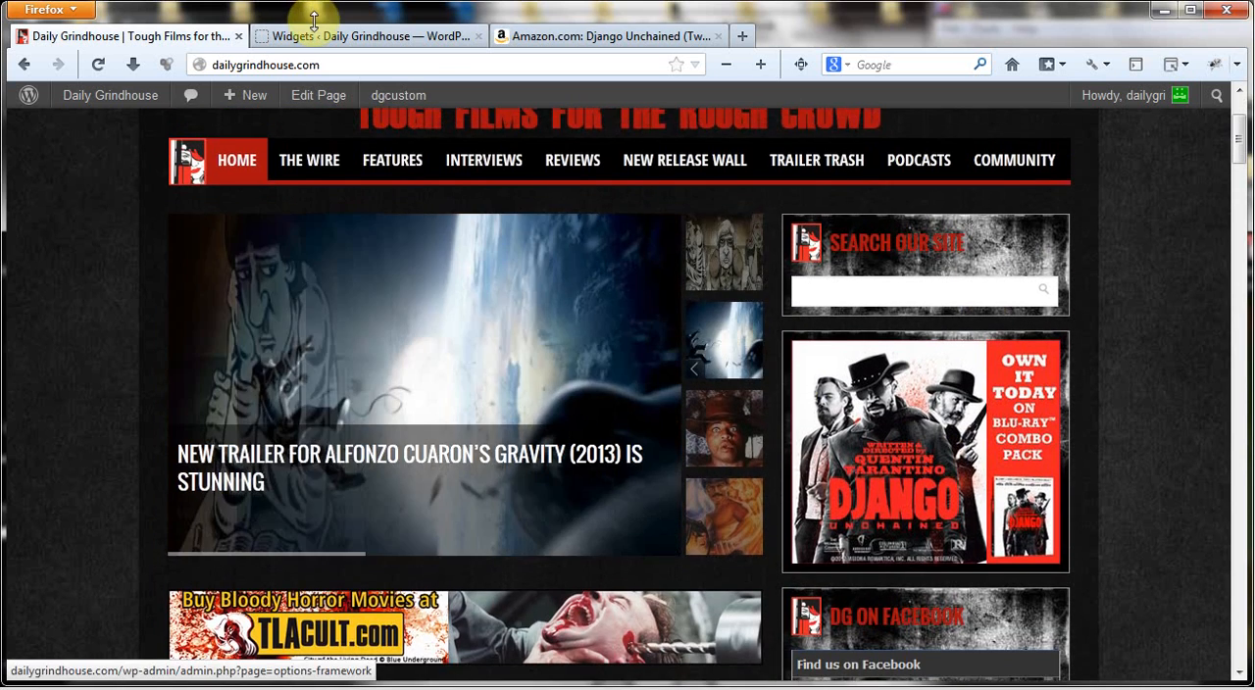
Expand the Image/Banner Ad widget in Theme Default Sidebar on the Widgets page and examine its image URL and ad click destination
click(314, 30)
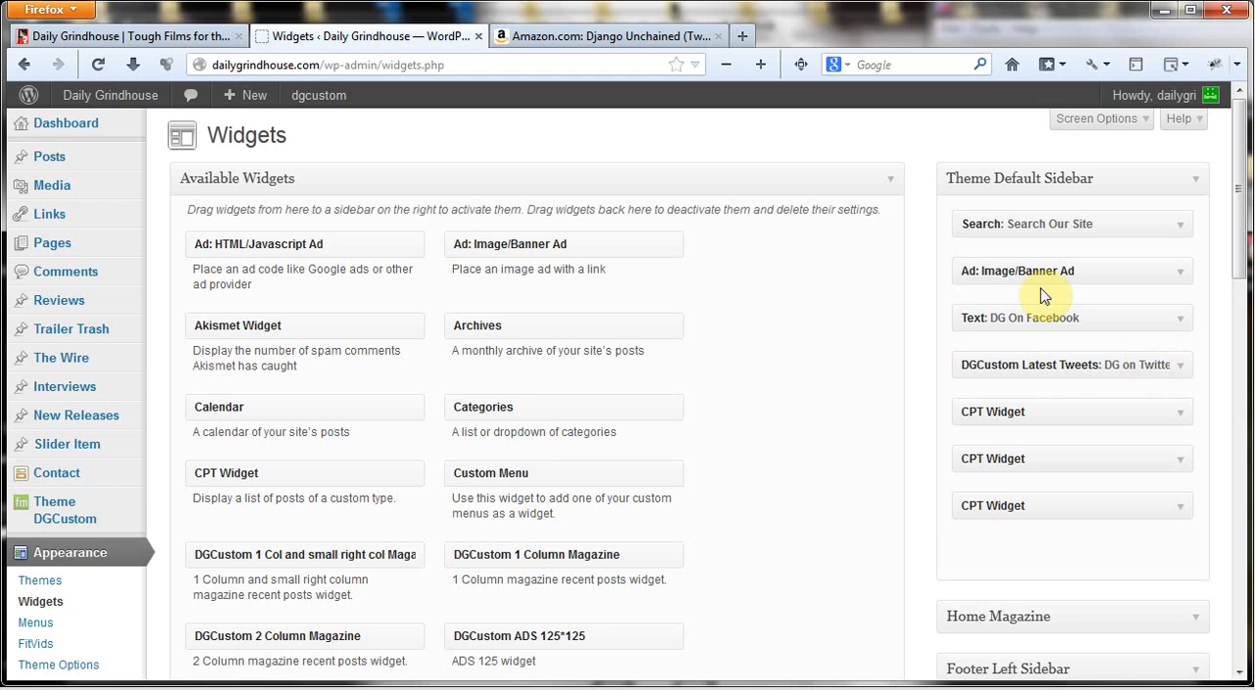
click(1179, 276)
scroll(746, 333, down, 4)
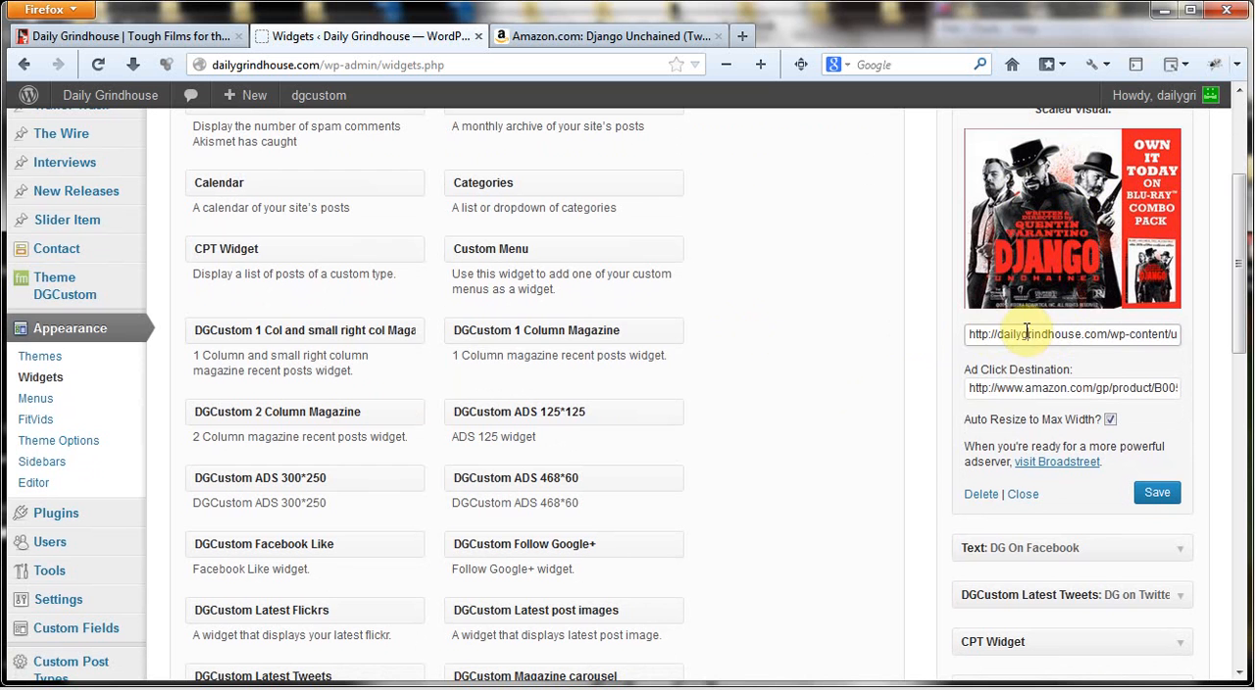
drag(1027, 332, 868, 358)
click(867, 358)
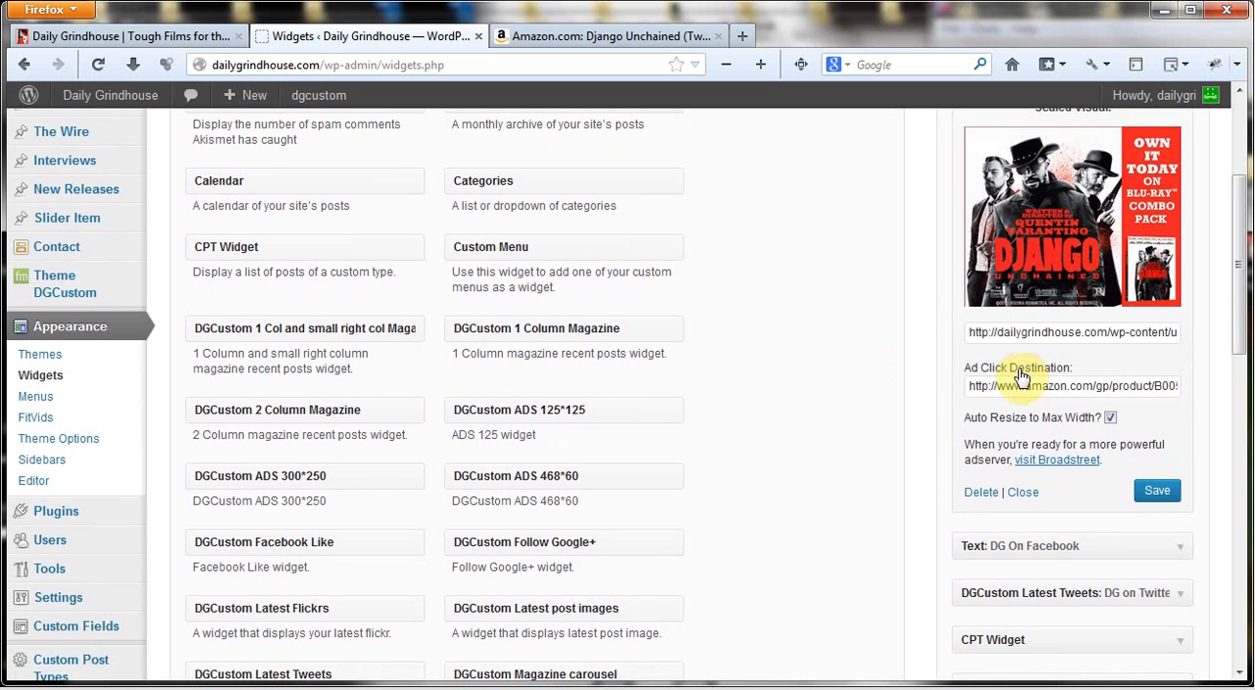
drag(1021, 387, 813, 414)
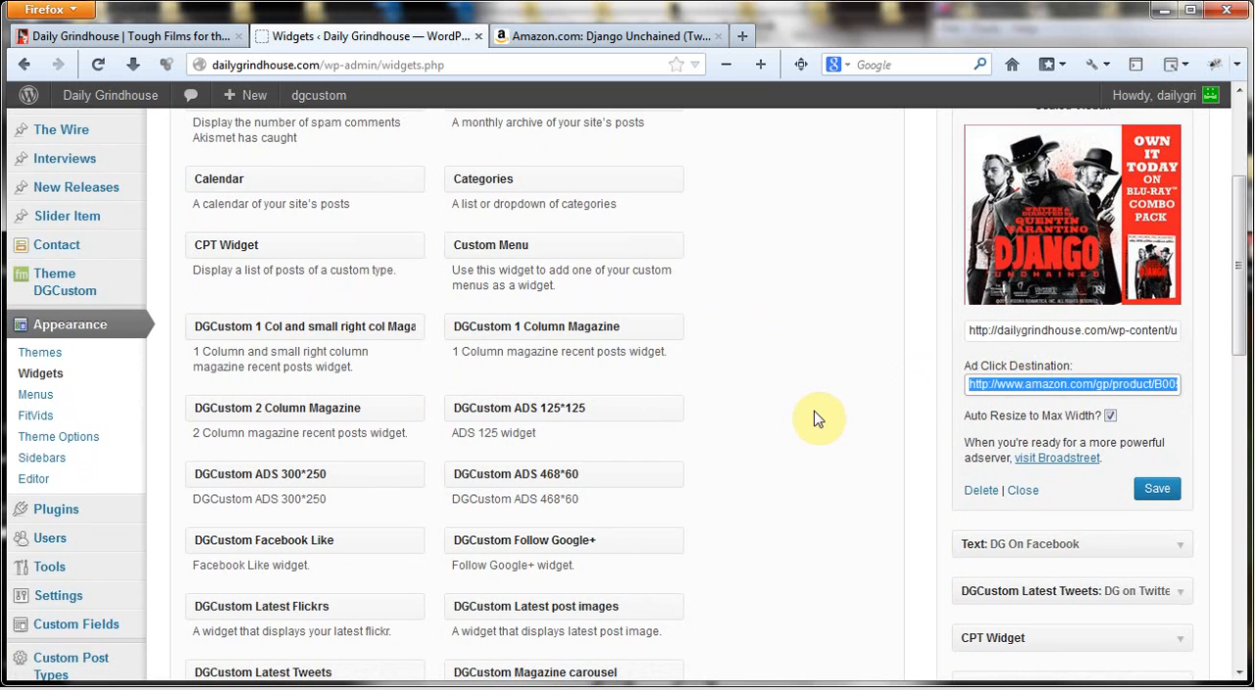
Follow the Django Unchained ad on the live homepage to check its Amazon destination, and return to the Widgets page
click(132, 39)
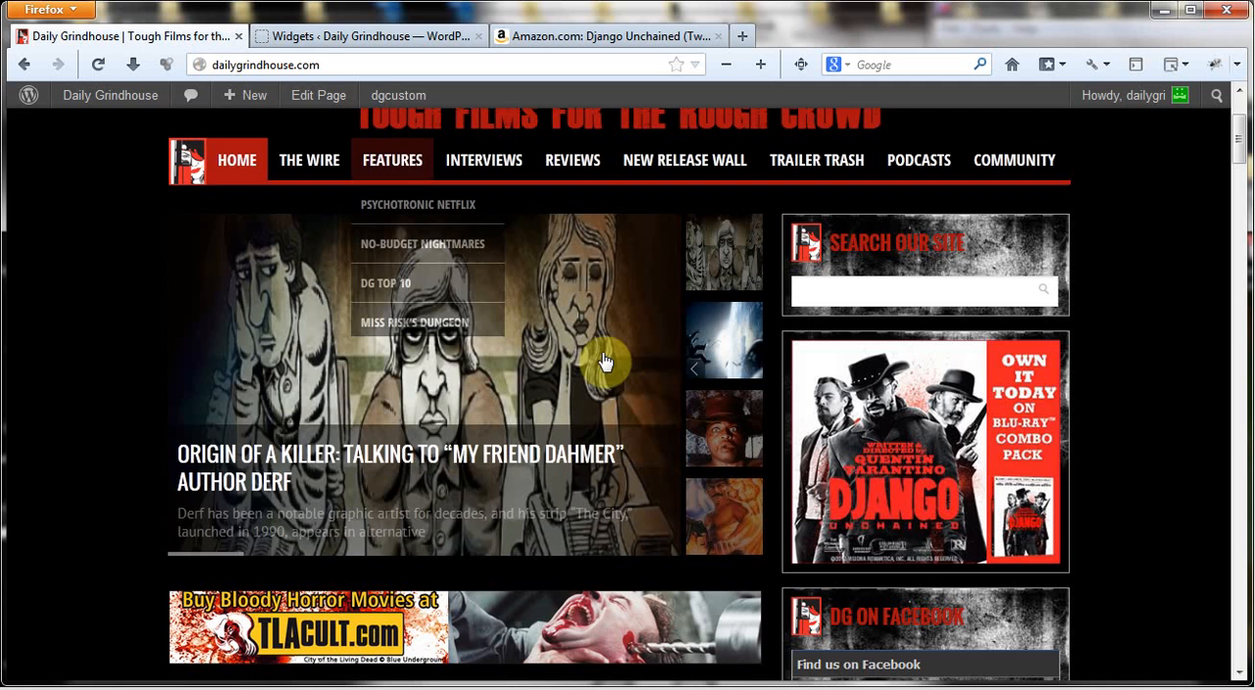
click(926, 451)
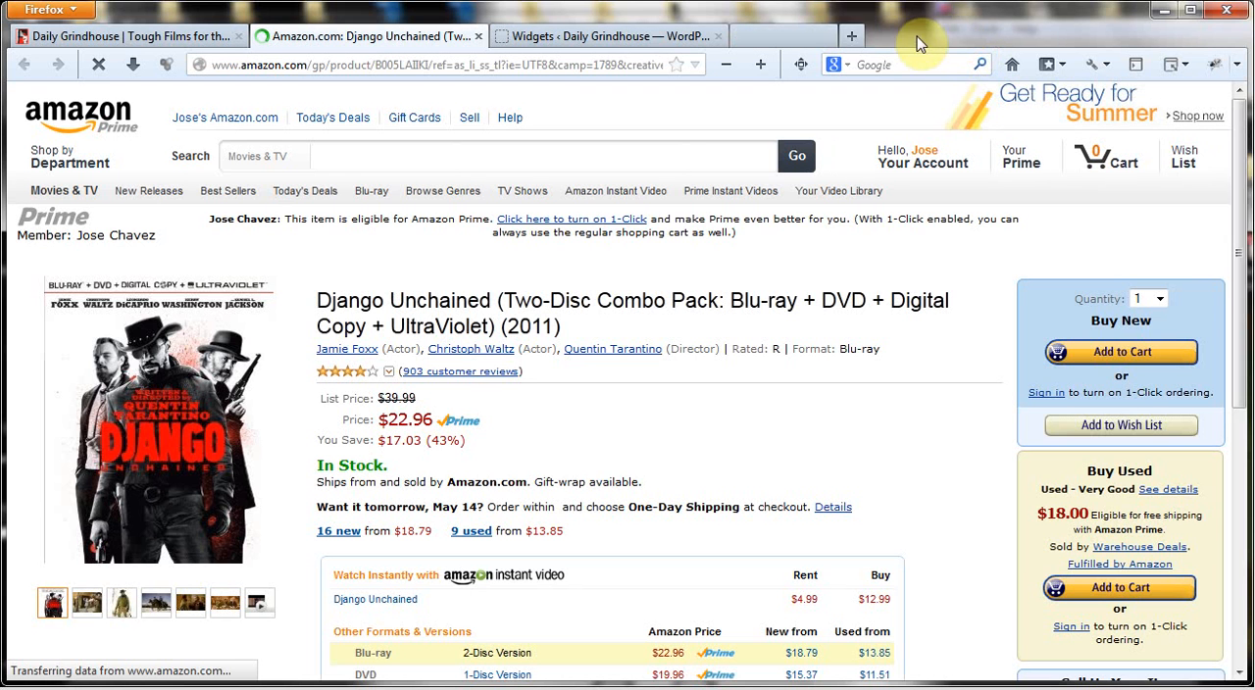
click(955, 36)
drag(585, 27, 275, 39)
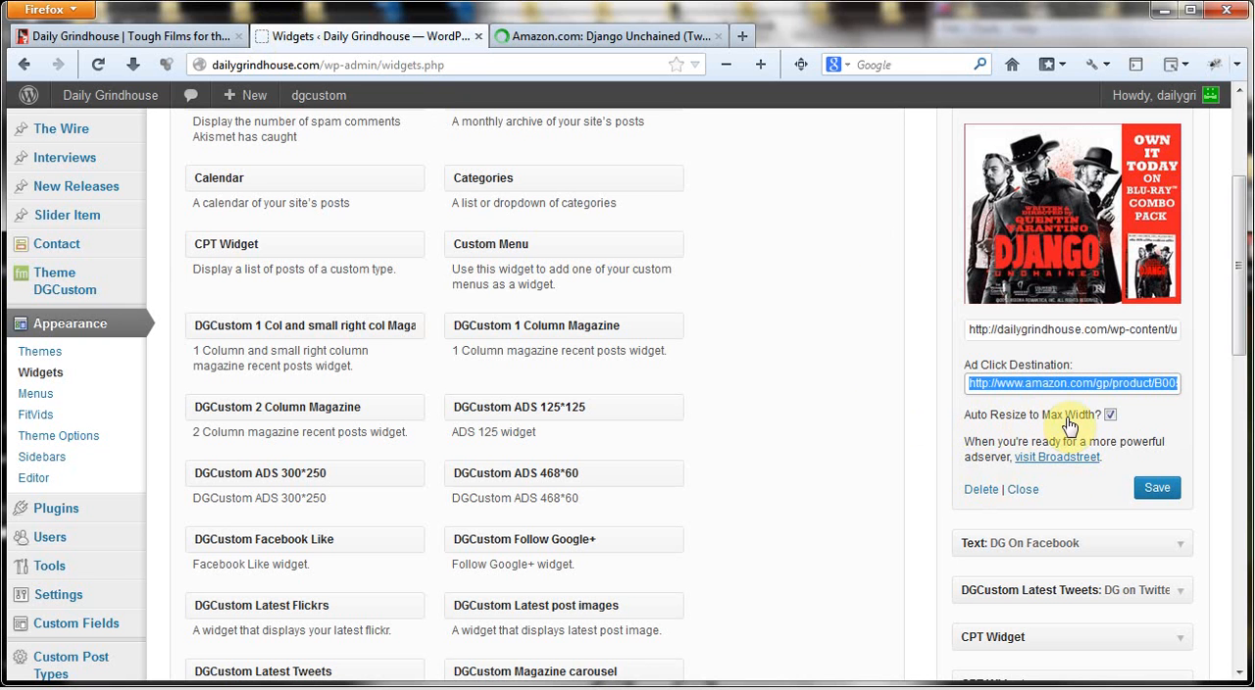
Examine the existing banner ad's auto-resize option, image URL and click destination alongside the Amazon product page address
click(1111, 416)
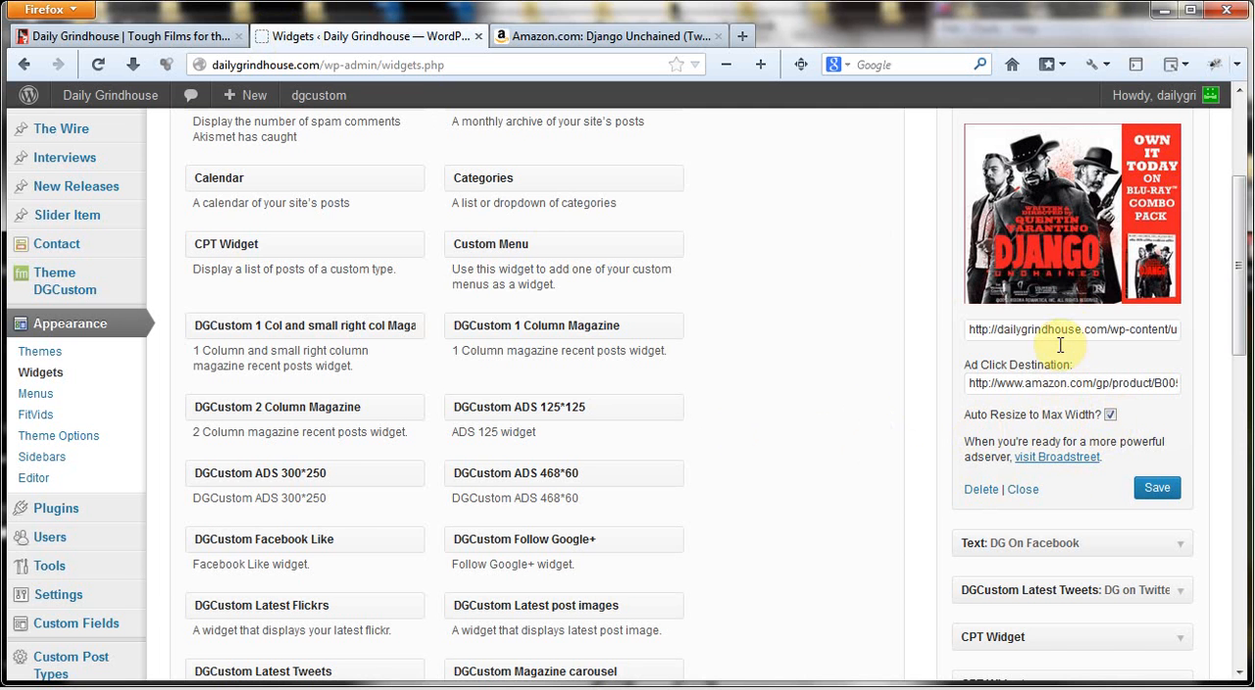
click(638, 36)
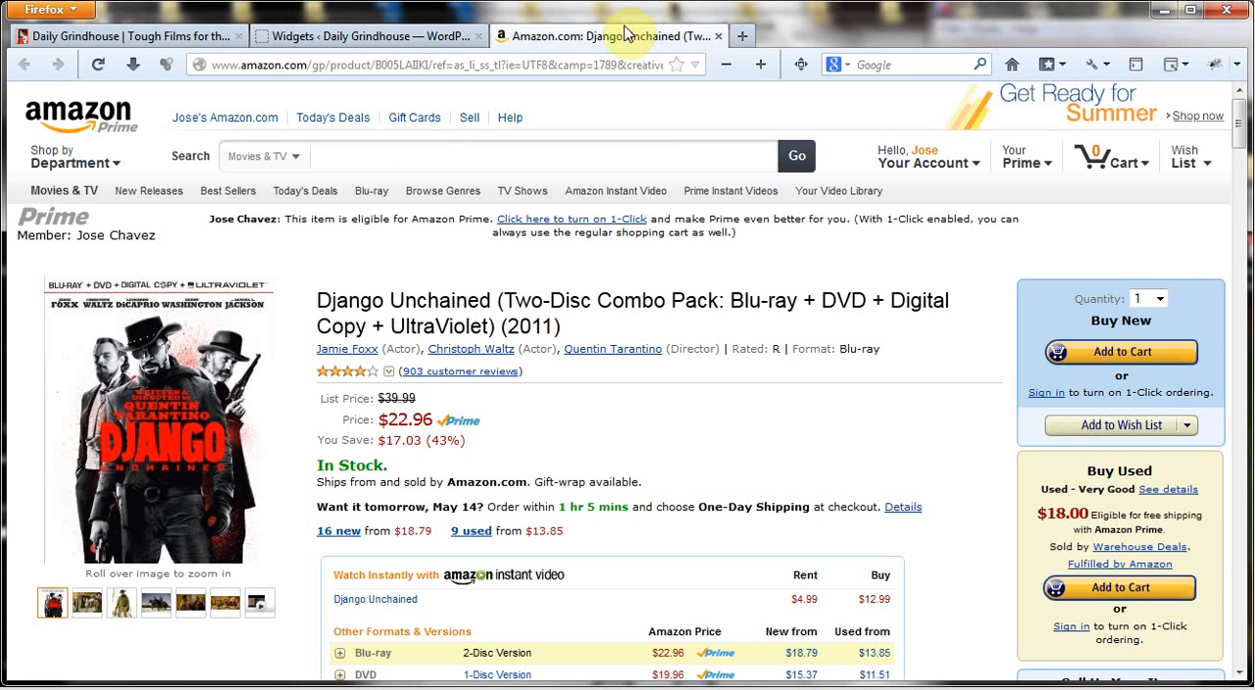
click(322, 63)
click(363, 36)
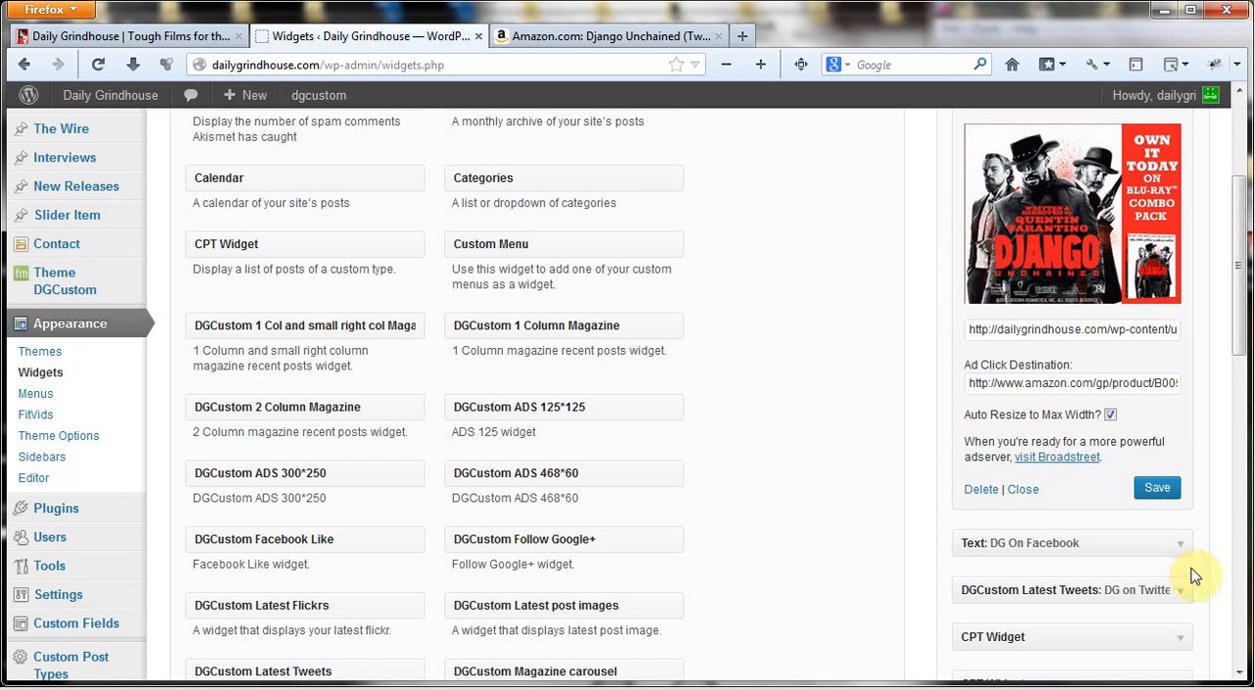
click(1020, 381)
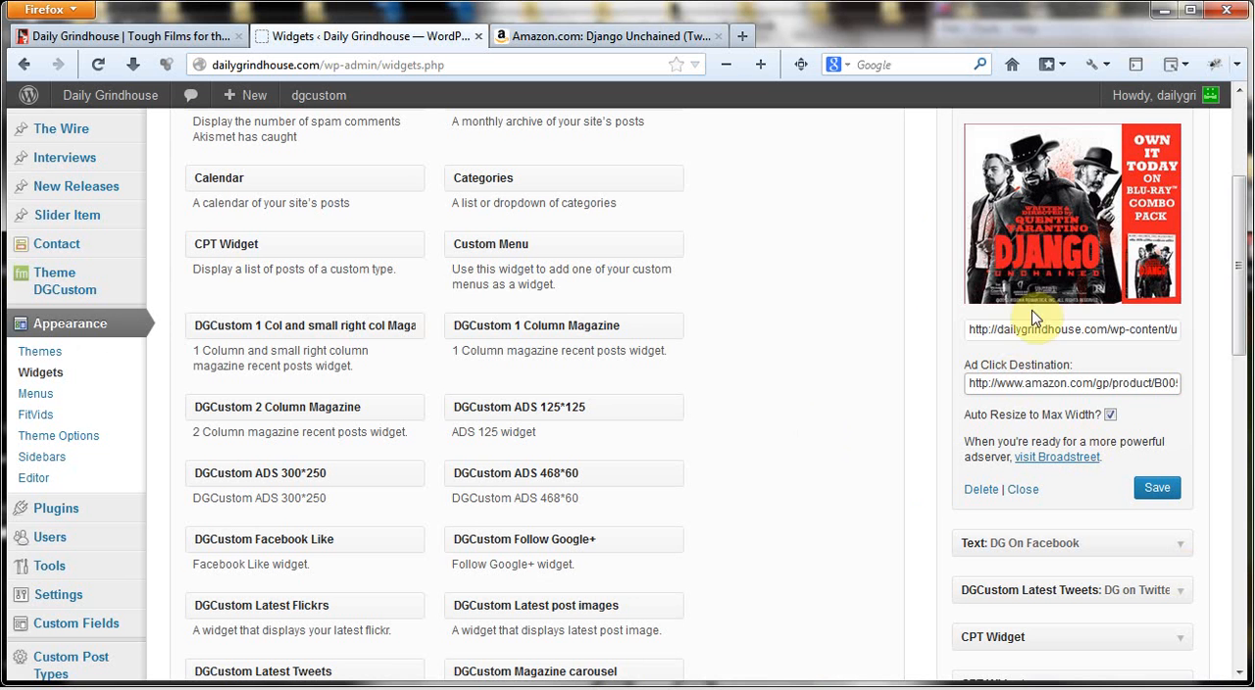
click(1049, 329)
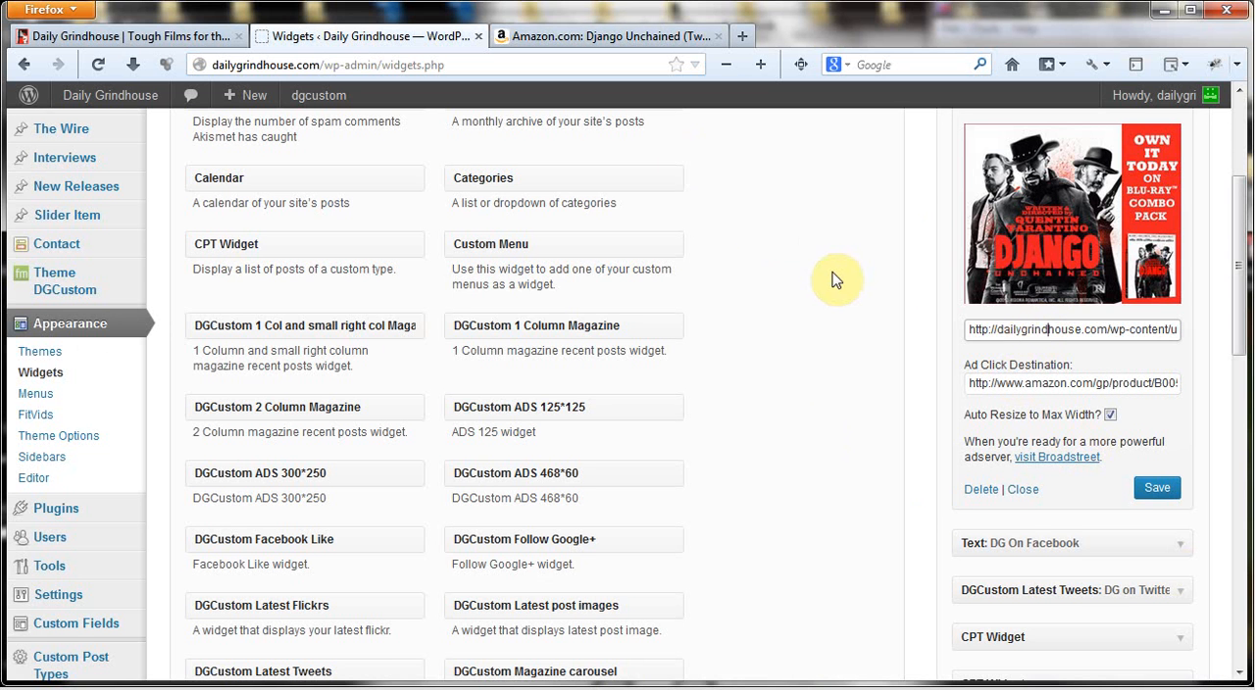
Add a second Ad: Image/Banner Ad widget below the Django ad in Theme Default Sidebar, with Auto Resize to Max Width enabled
scroll(836, 281, up, 1)
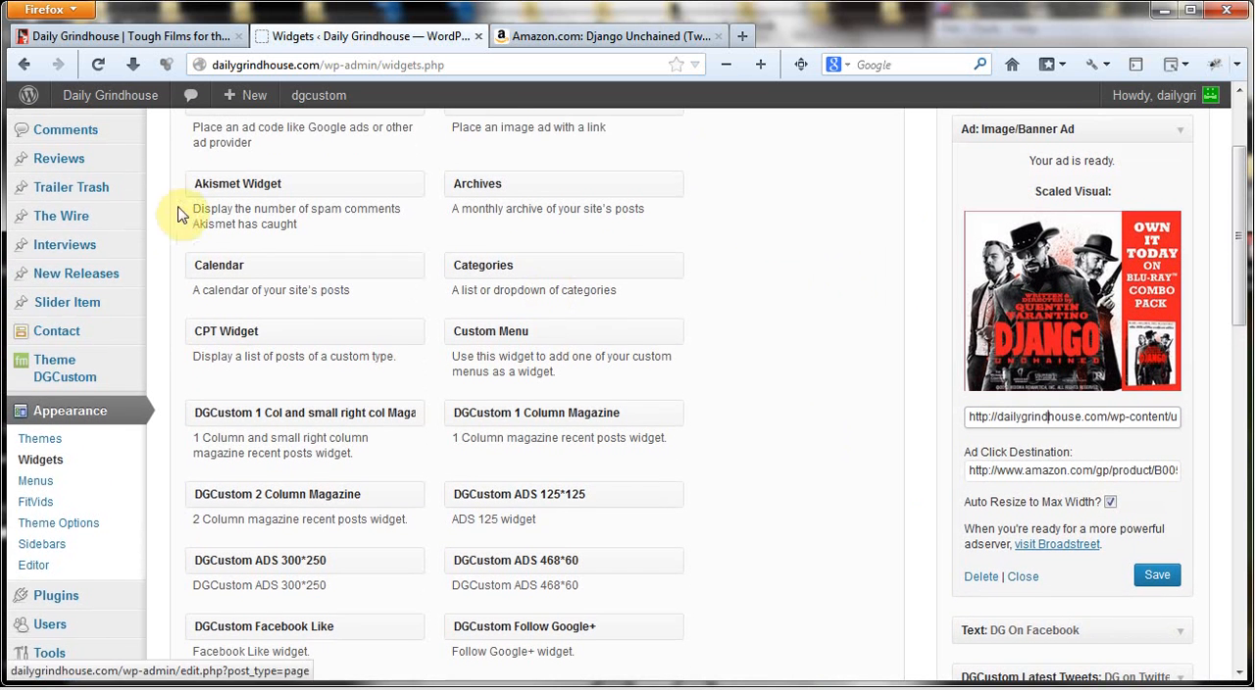
scroll(169, 231, up, 3)
mouse_move(88, 188)
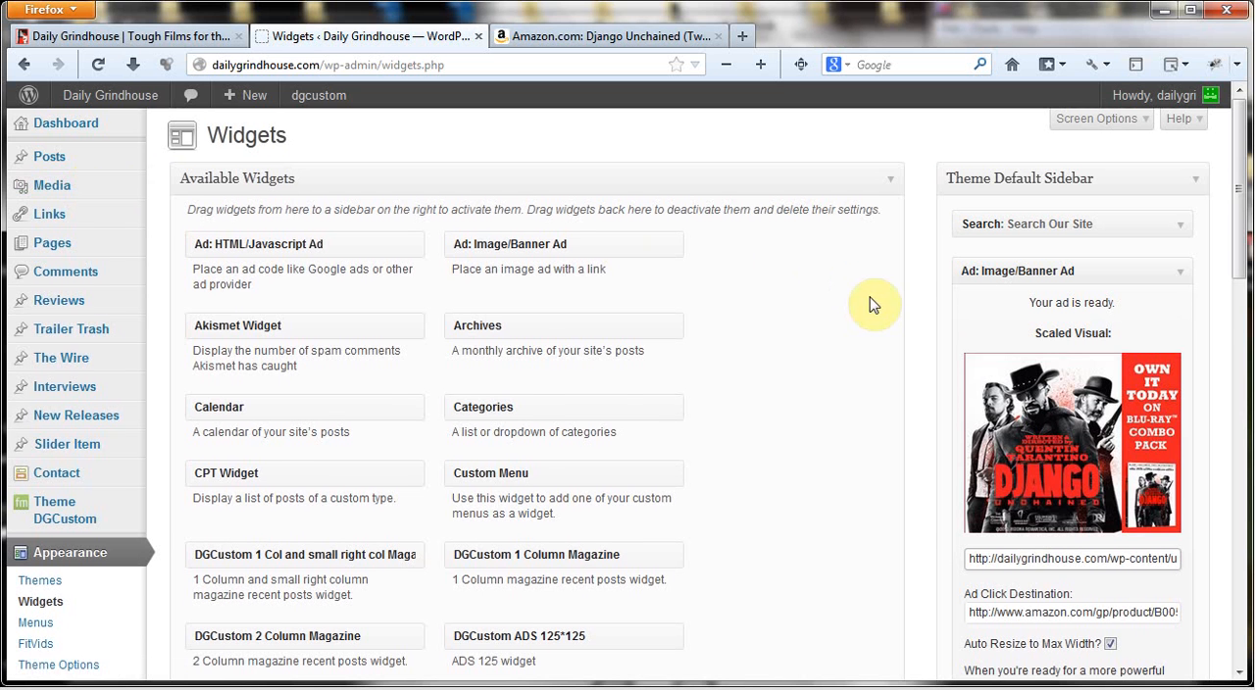
scroll(920, 258, down, 3)
scroll(919, 258, up, 3)
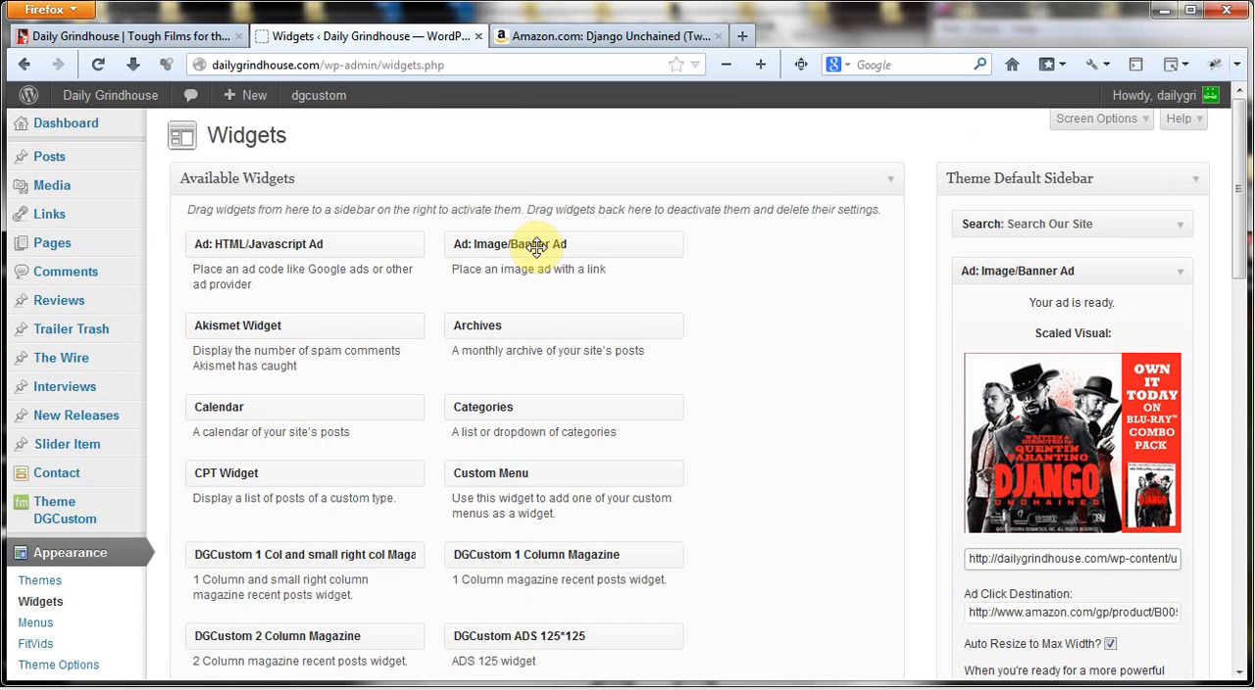
drag(535, 245, 1065, 359)
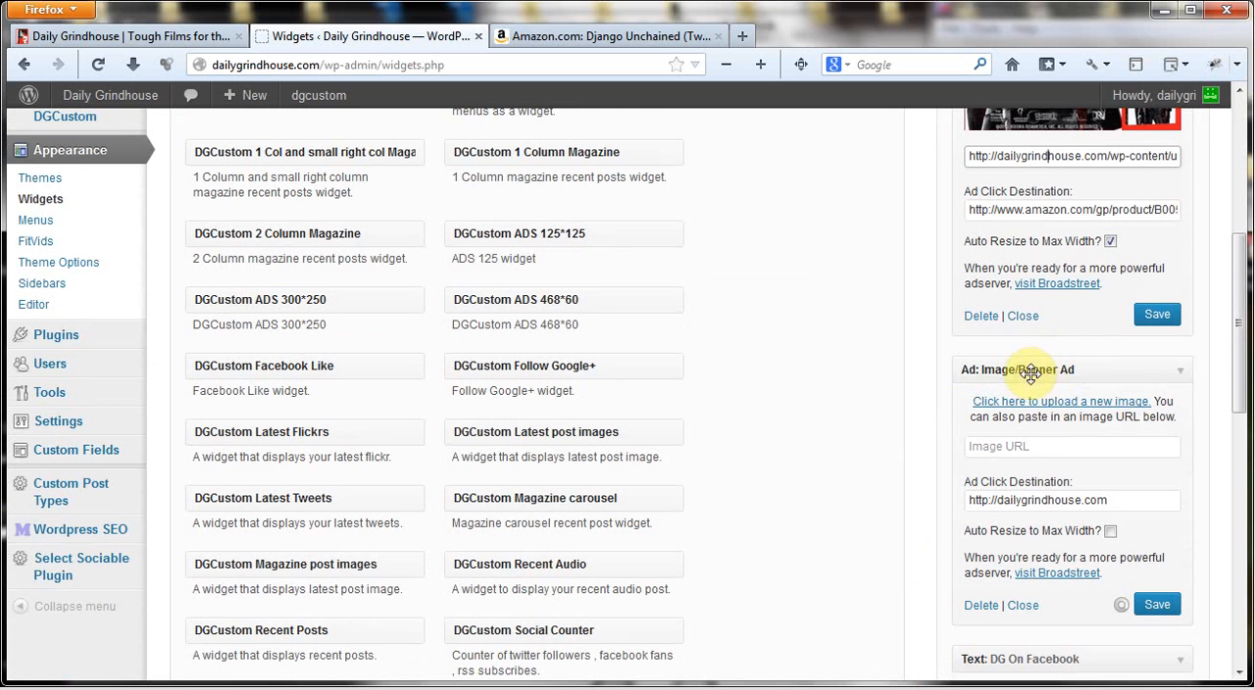
scroll(841, 374, down, 1)
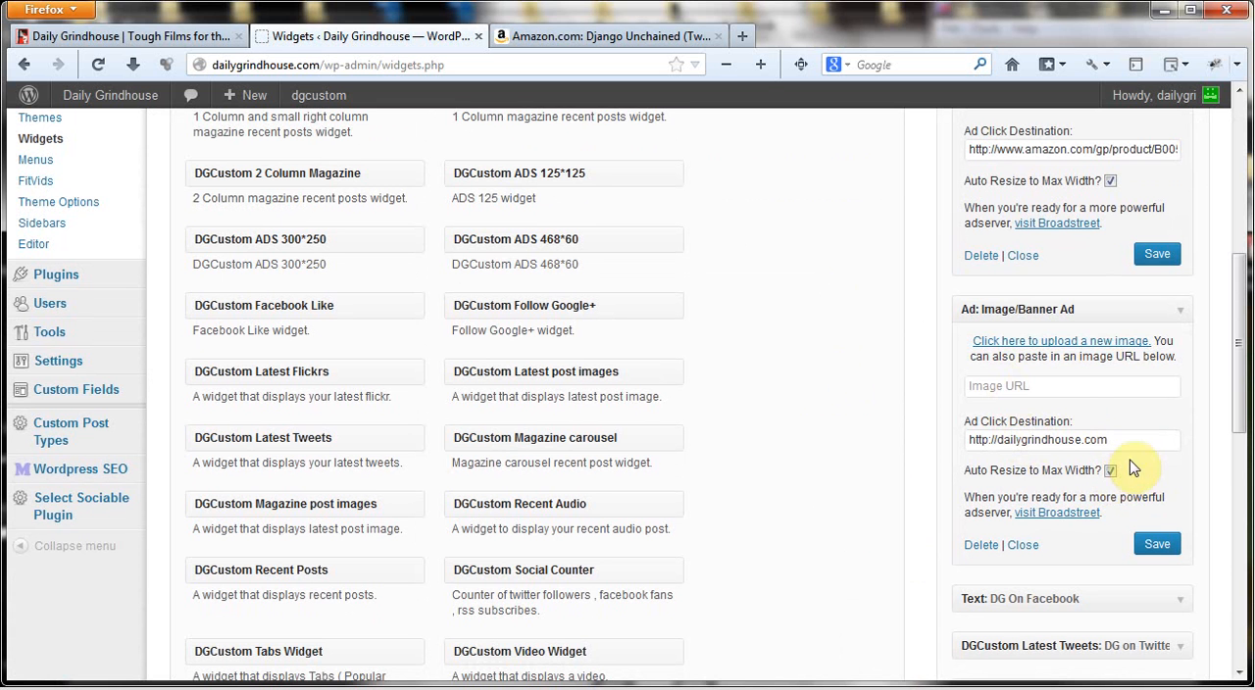
View the Amazon page as a sample click destination, and inspect the new ad's image upload from the computer without choosing a file
click(596, 36)
click(406, 34)
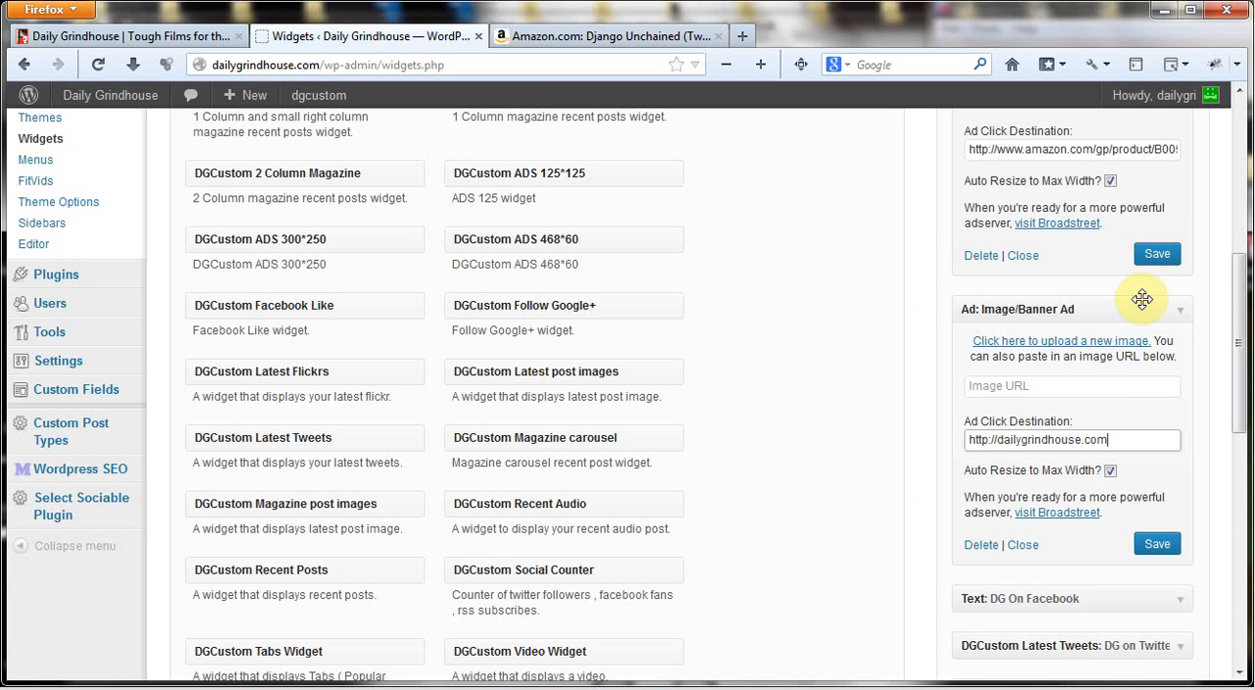
click(1065, 345)
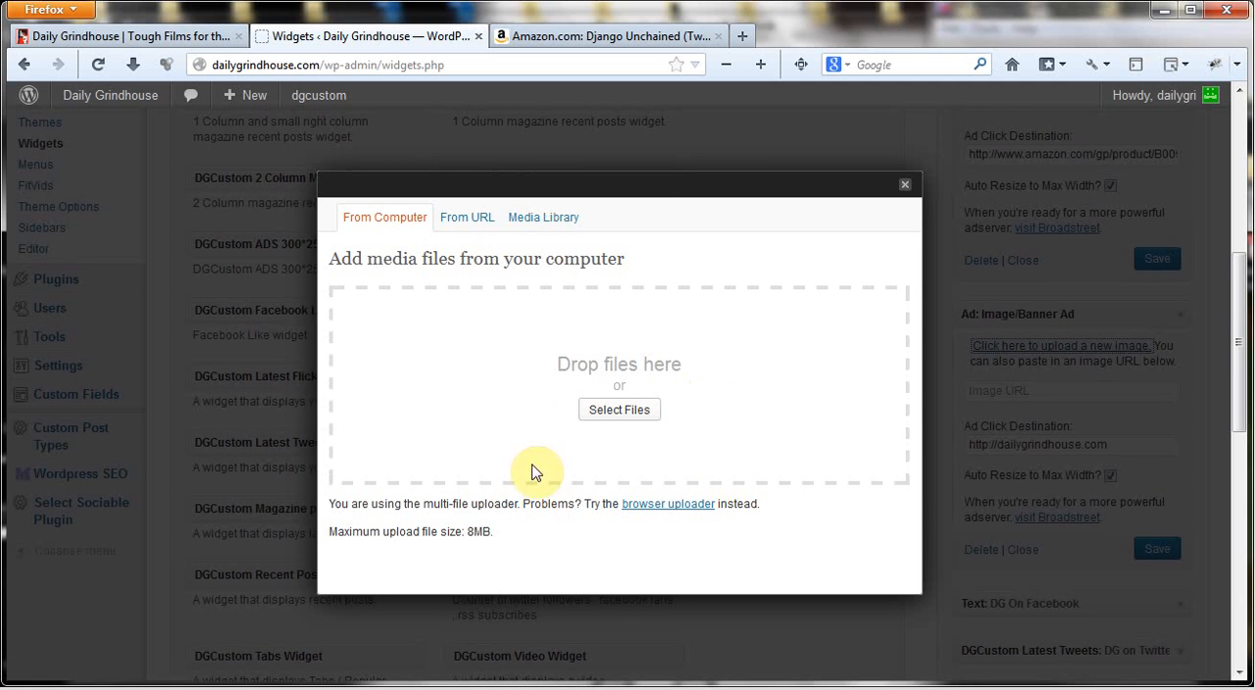
click(605, 417)
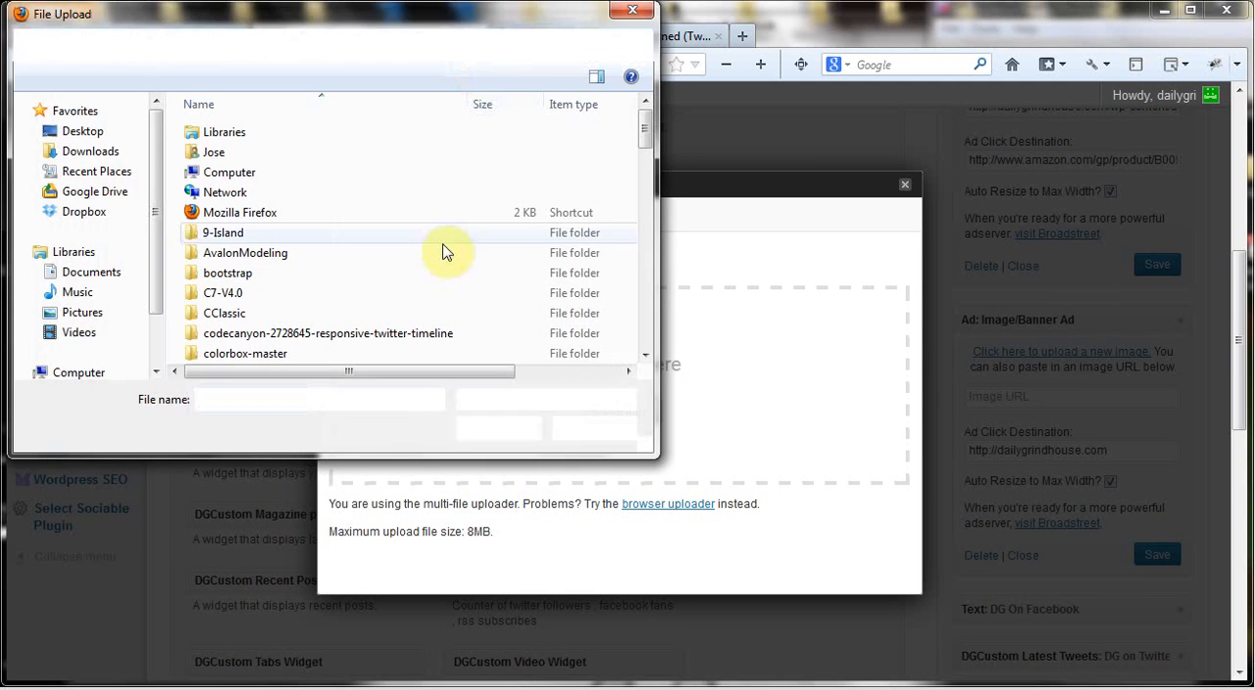
click(644, 13)
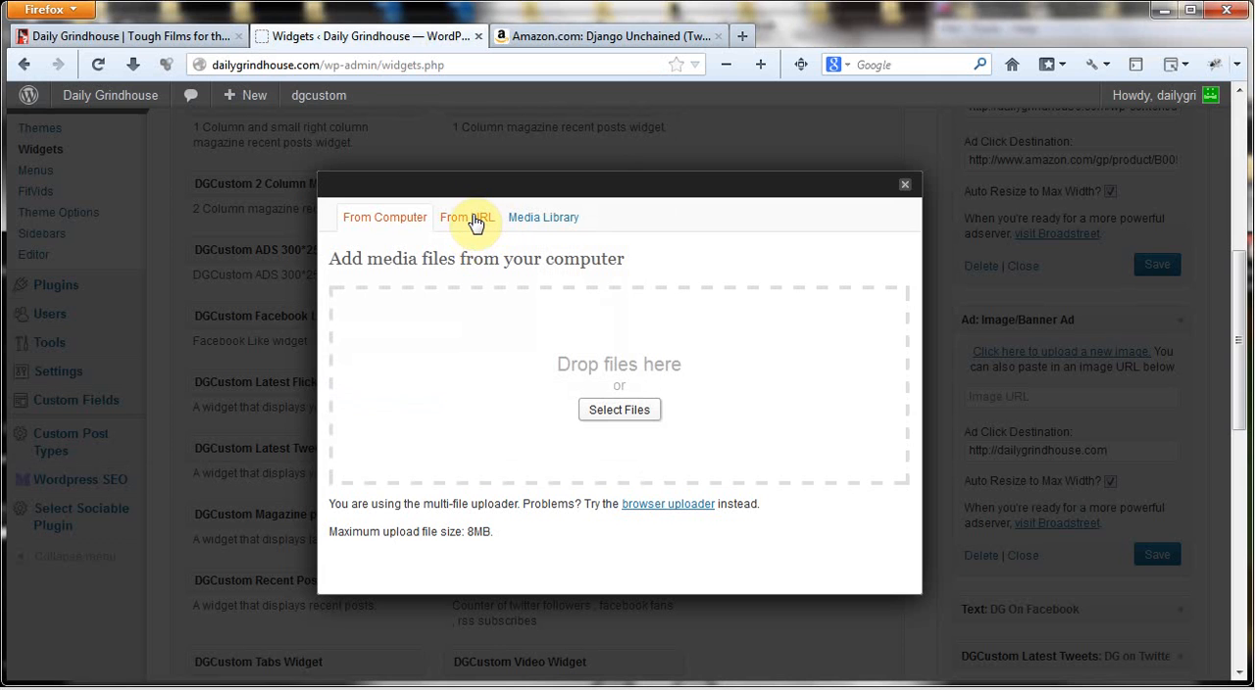
Inspect the From URL and Media Library image sources for the new ad, and close the uploader without inserting an image
click(476, 223)
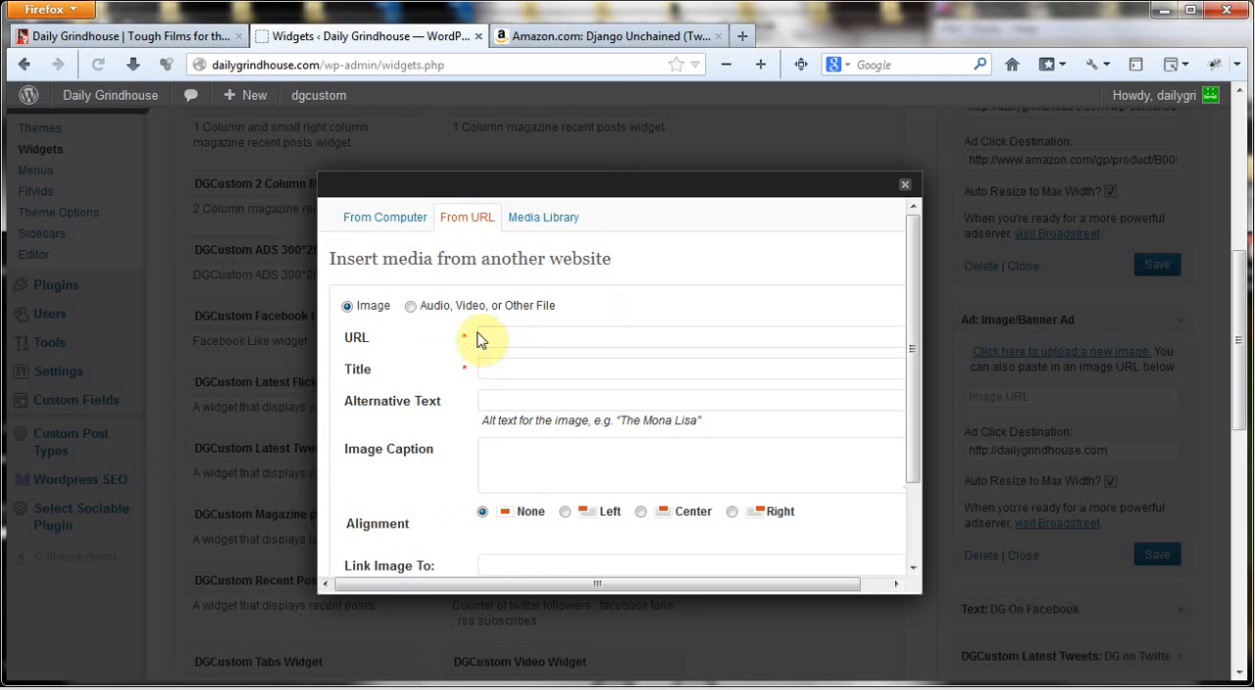
click(500, 335)
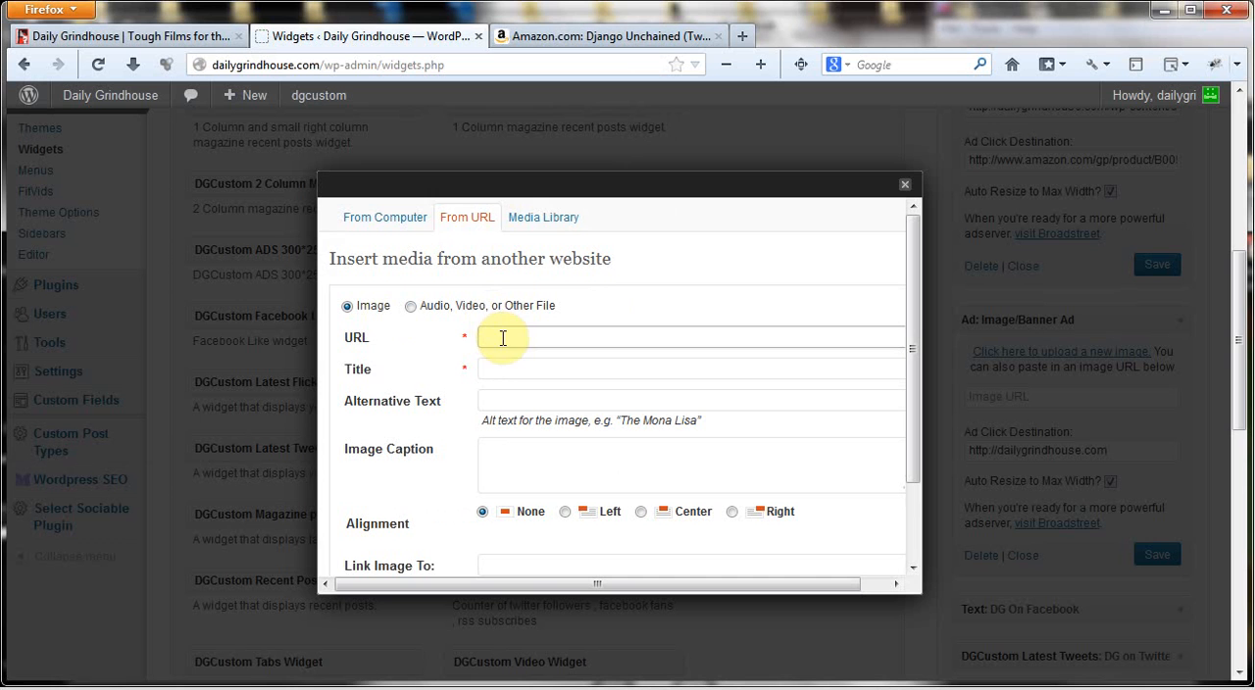
click(546, 224)
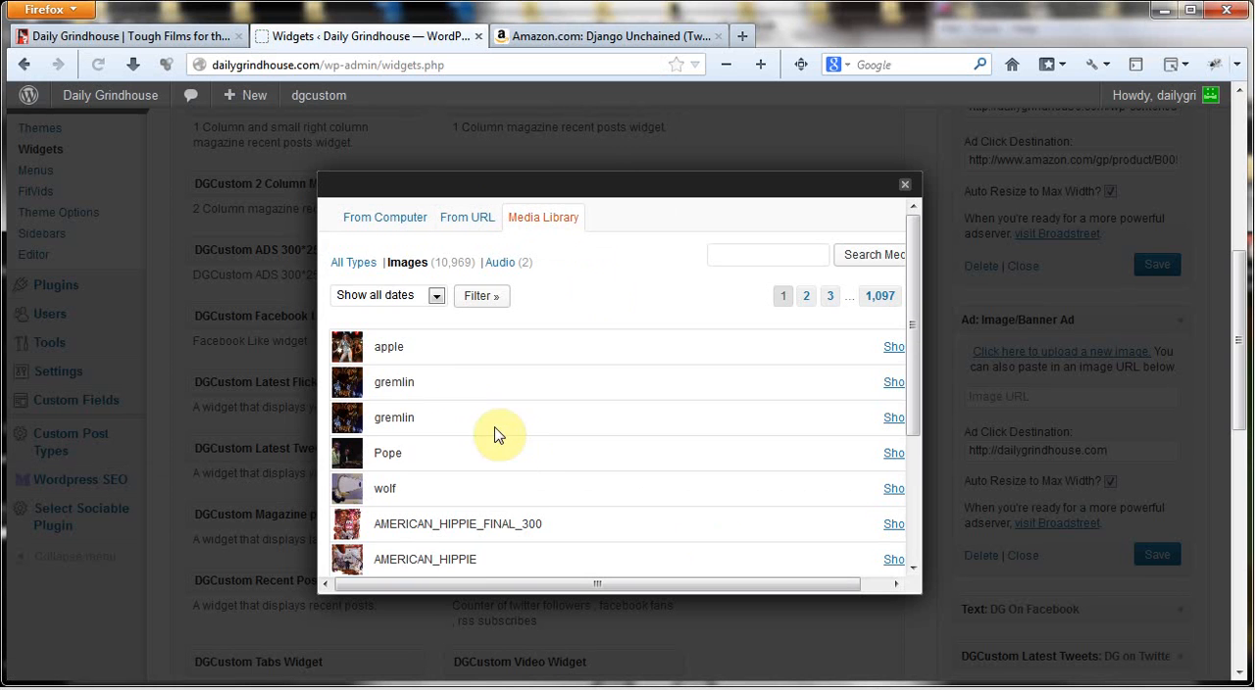
click(362, 220)
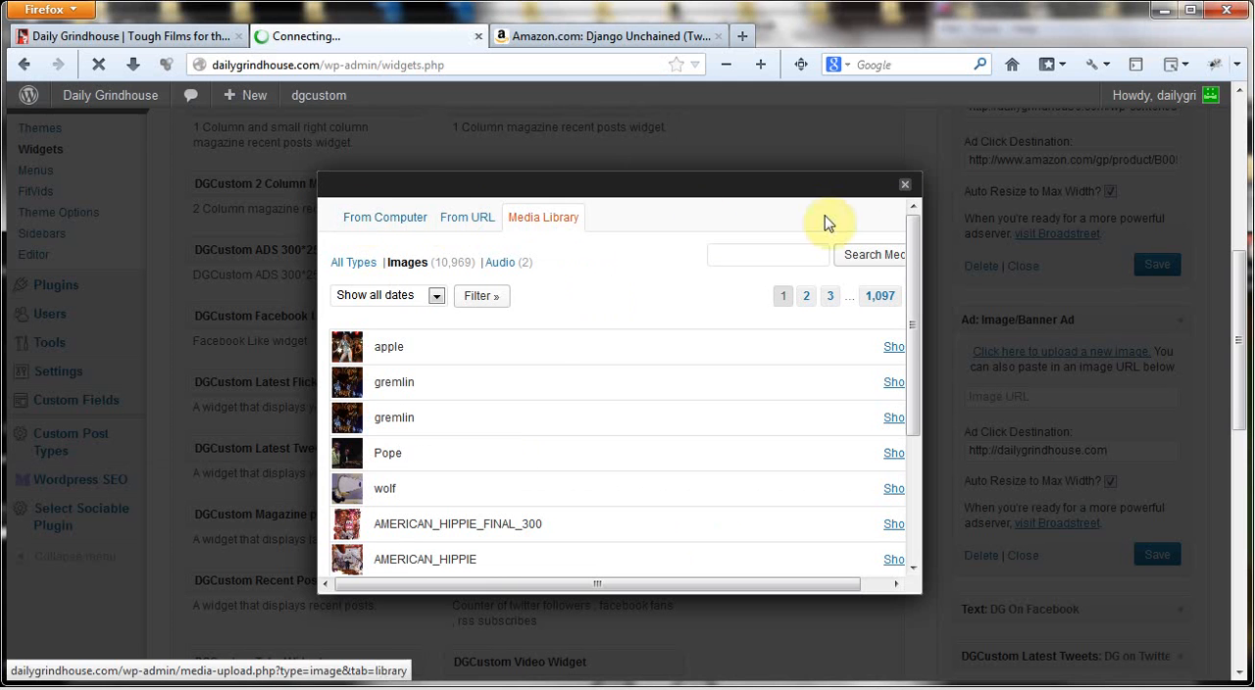
click(903, 189)
Highlight the Django ad's full image URL, and open the Media Library in a separate browser tab
scroll(1121, 381, up, 5)
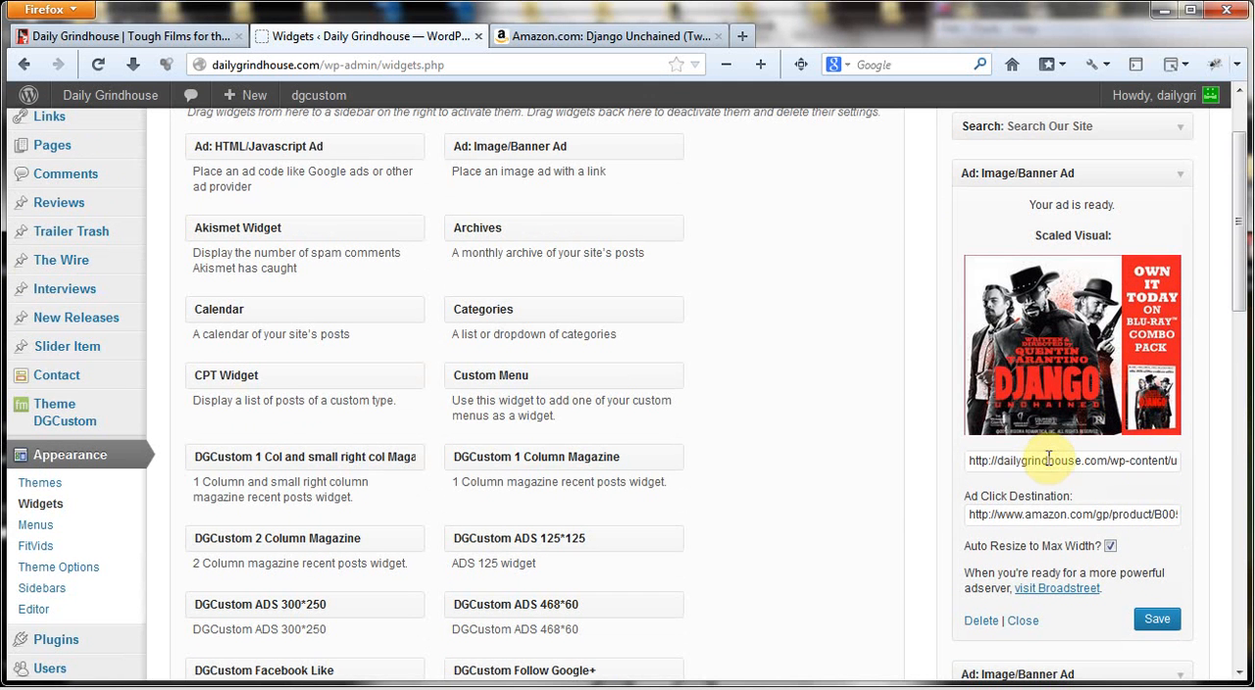
triple_click(1048, 459)
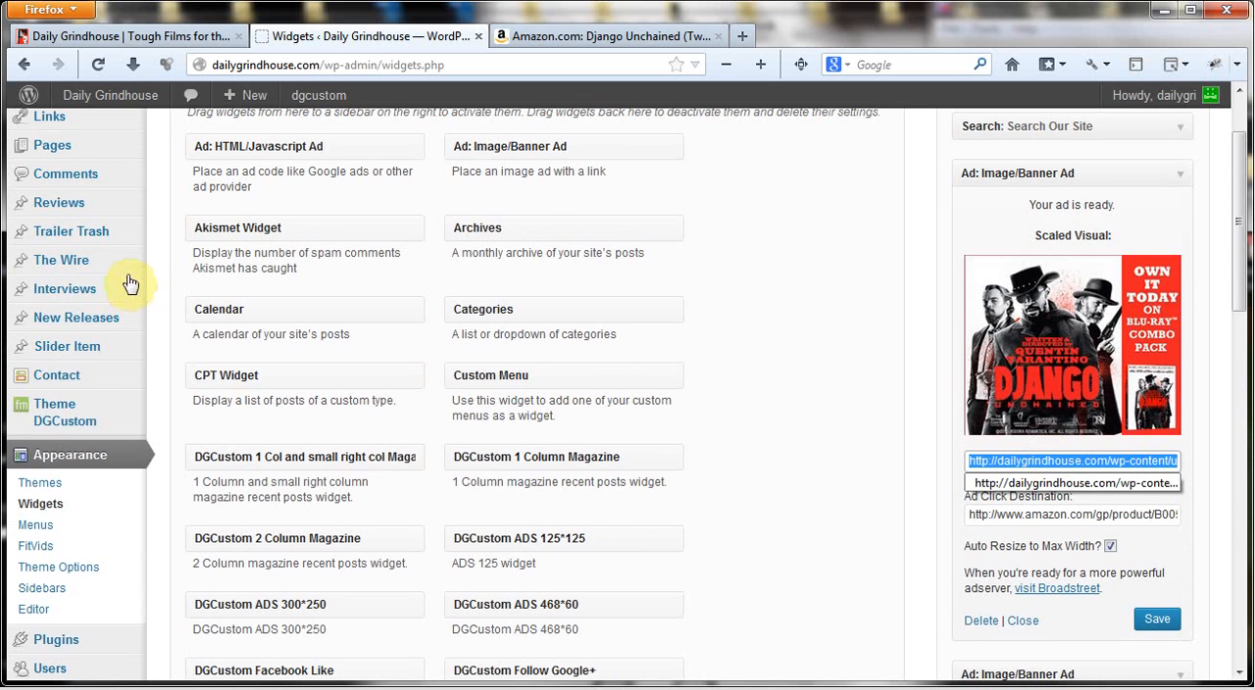
scroll(130, 284, up, 2)
mouse_move(94, 187)
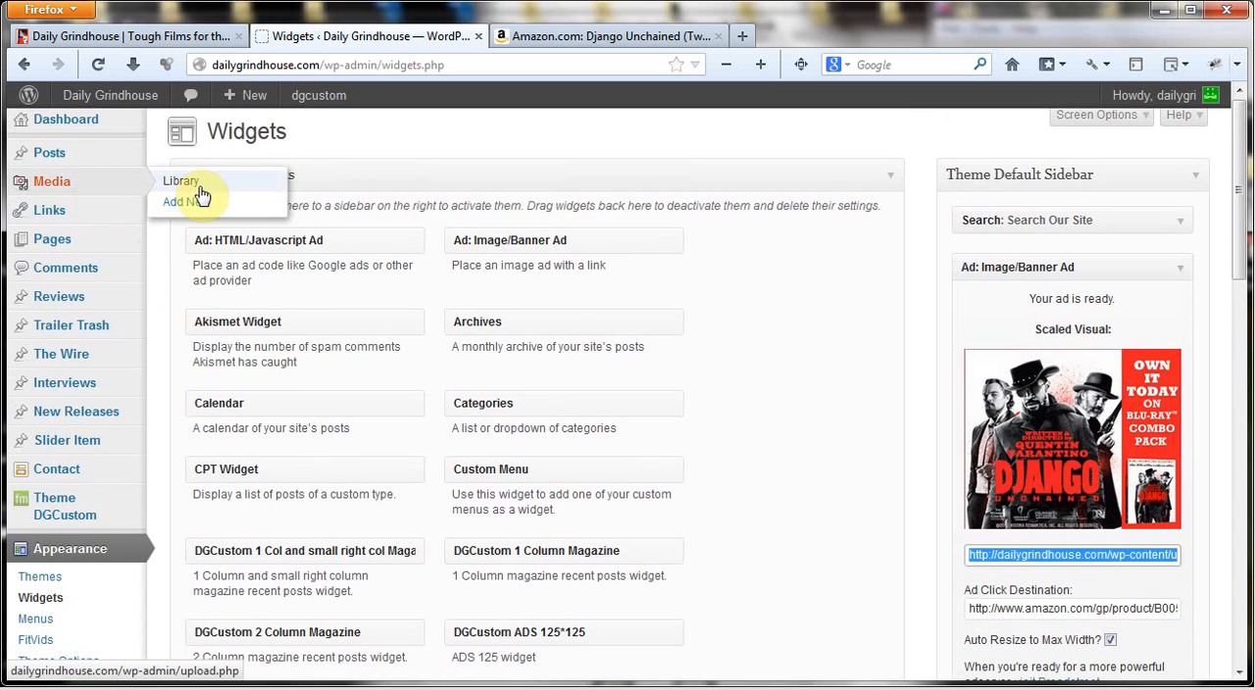
right_click(207, 187)
click(257, 199)
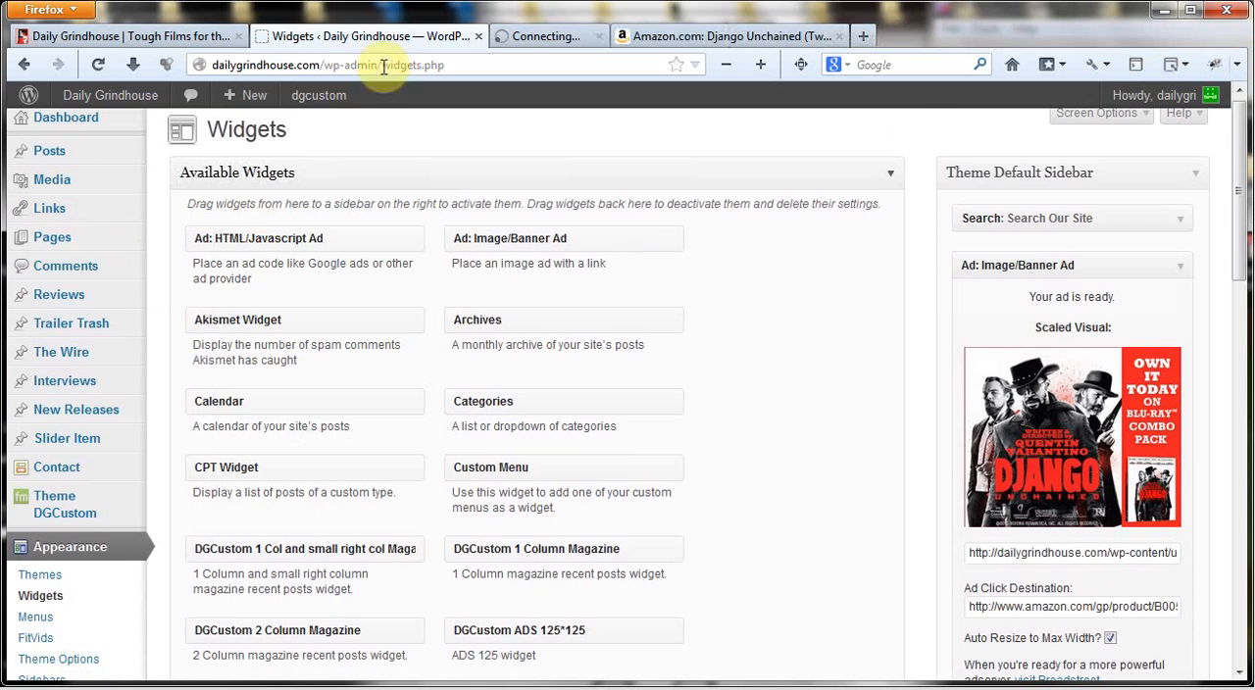
click(591, 37)
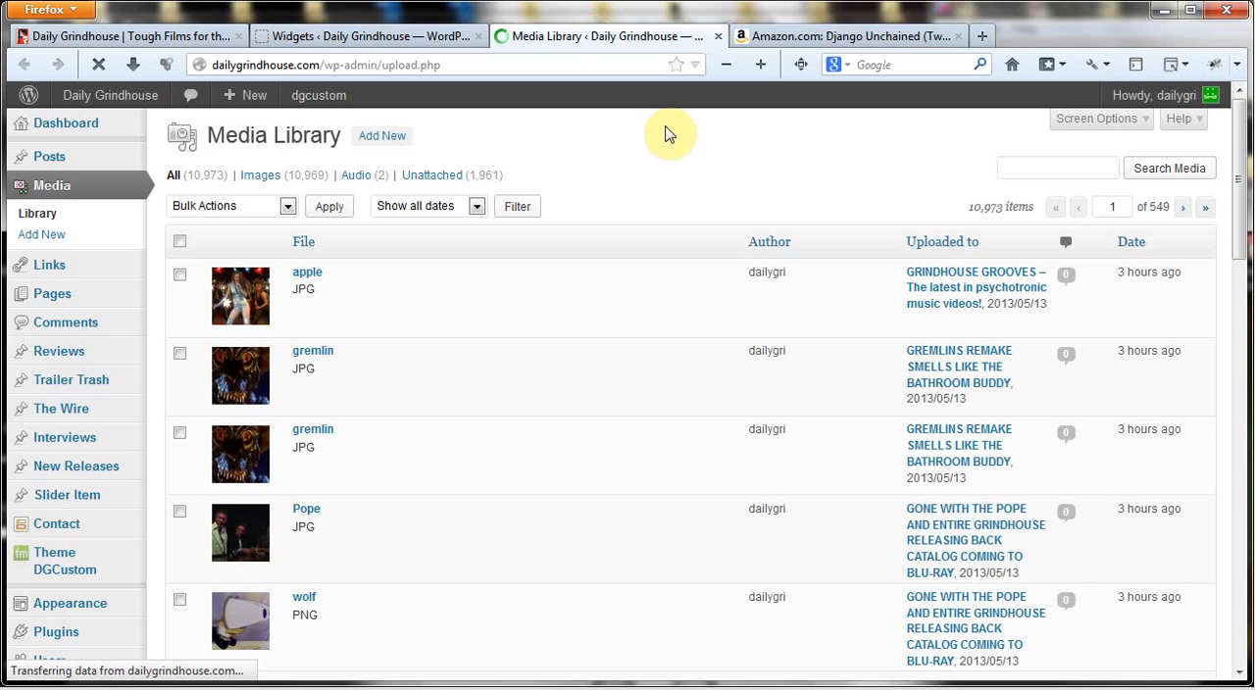
Open the apple image's media details and copy its full File URL
click(309, 274)
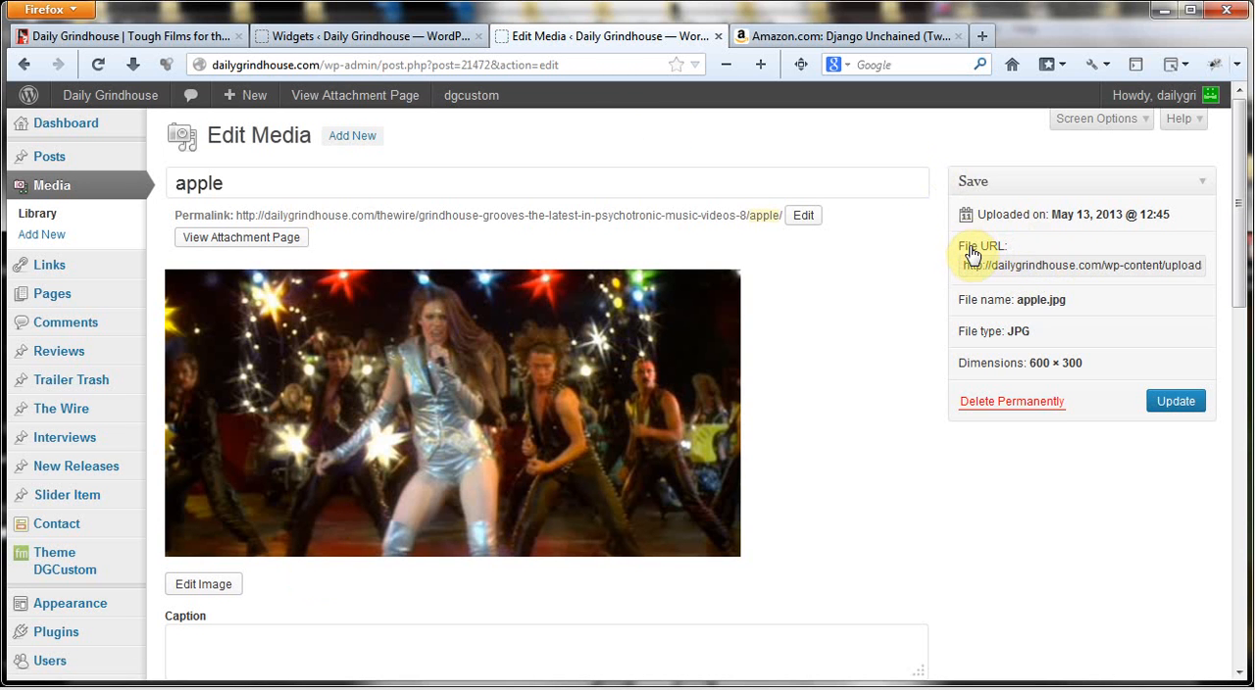
double_click(1046, 263)
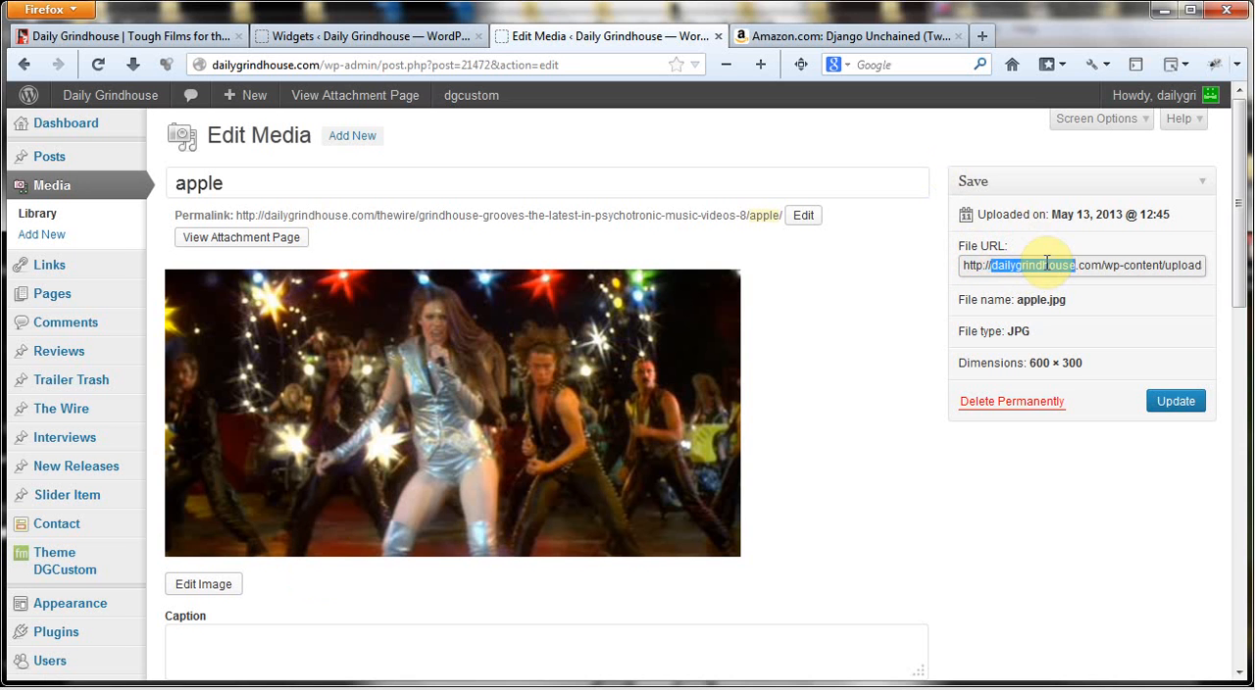
click(1046, 263)
right_click(1082, 267)
click(1092, 332)
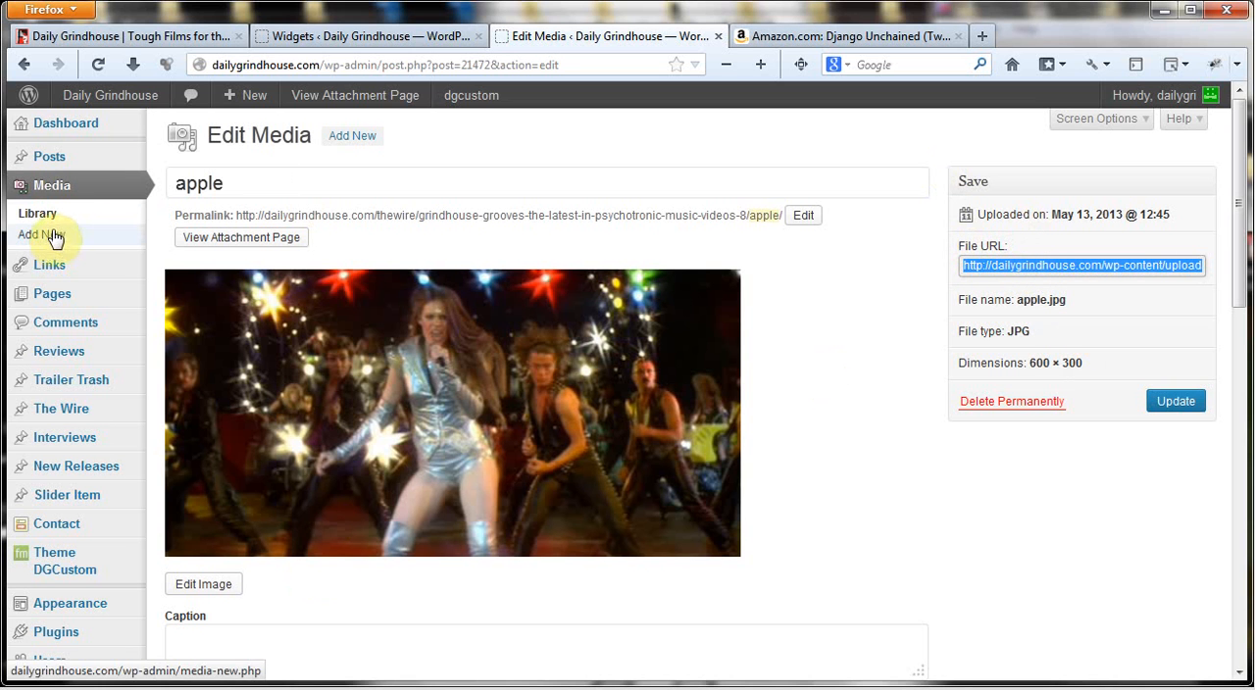
Back on the Widgets page, collapse the Django ad and remove the empty second Ad: Image/Banner Ad from Theme Default Sidebar
click(330, 35)
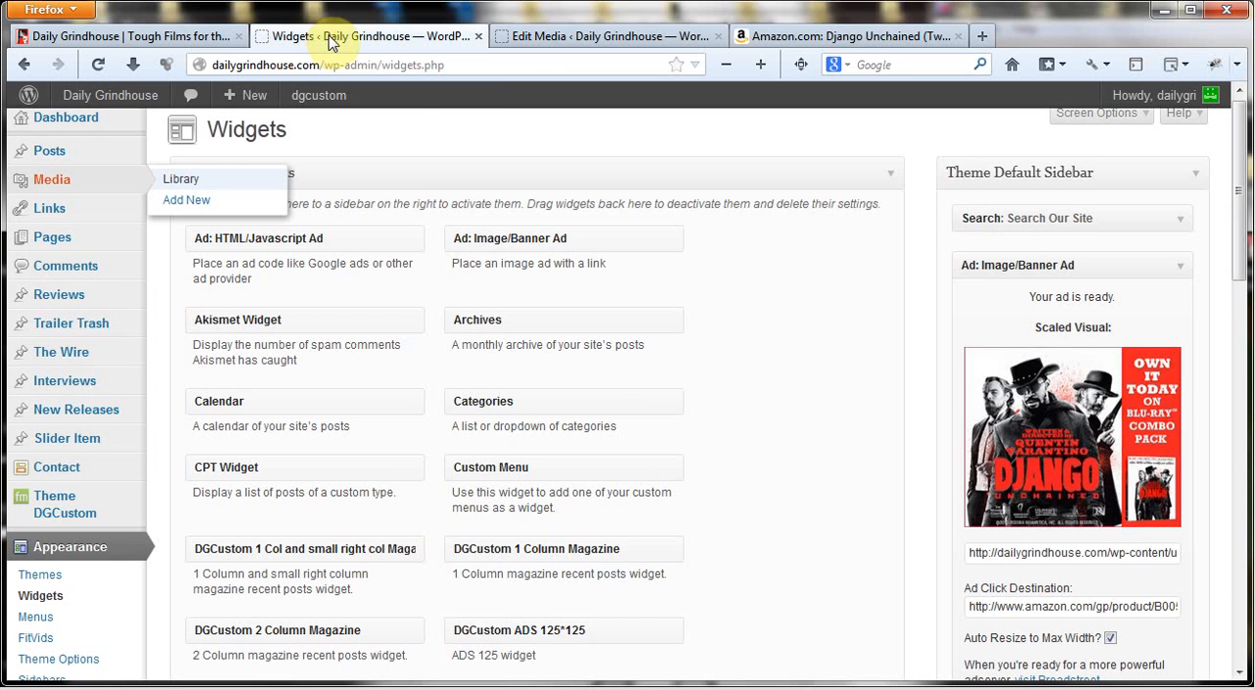
scroll(1062, 540, down, 1)
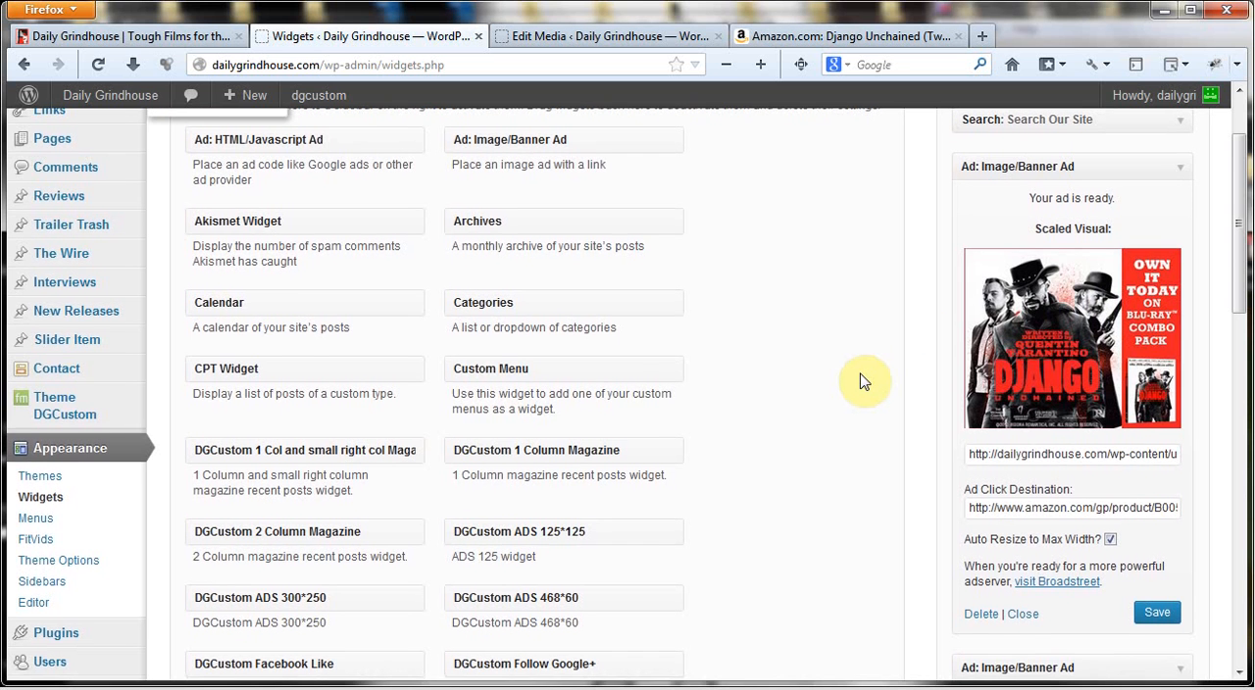
scroll(862, 382, down, 2)
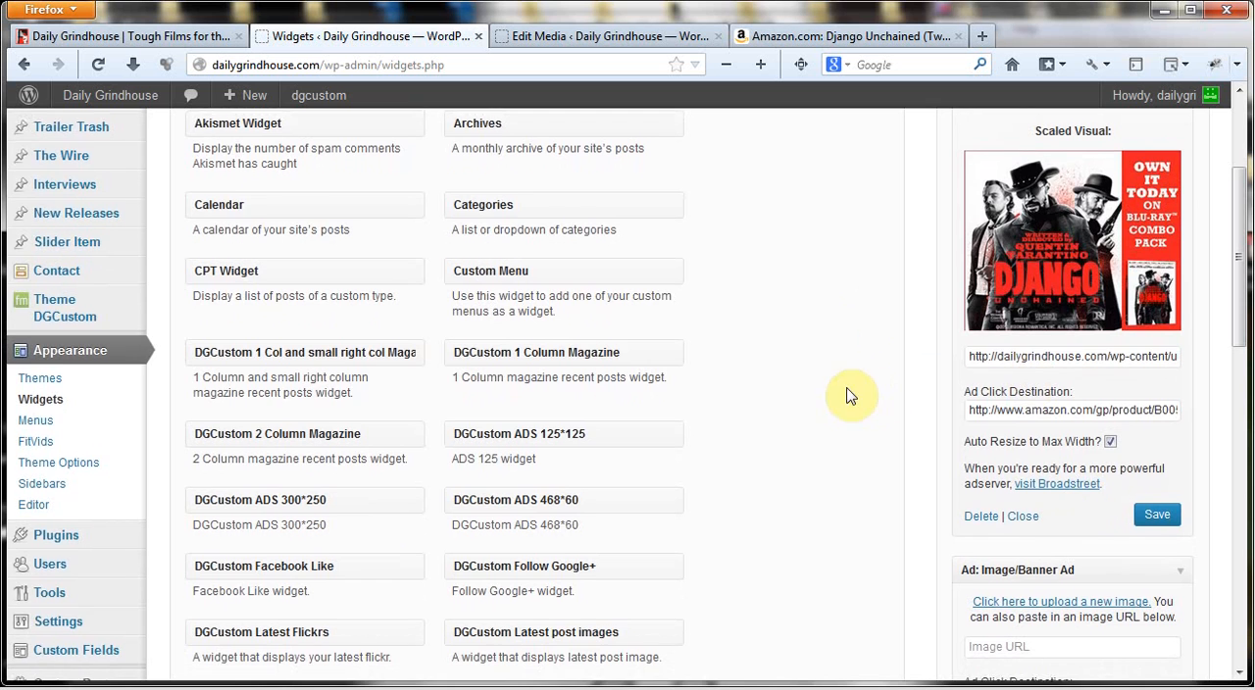
scroll(849, 390, down, 1)
scroll(1005, 338, up, 4)
click(1142, 232)
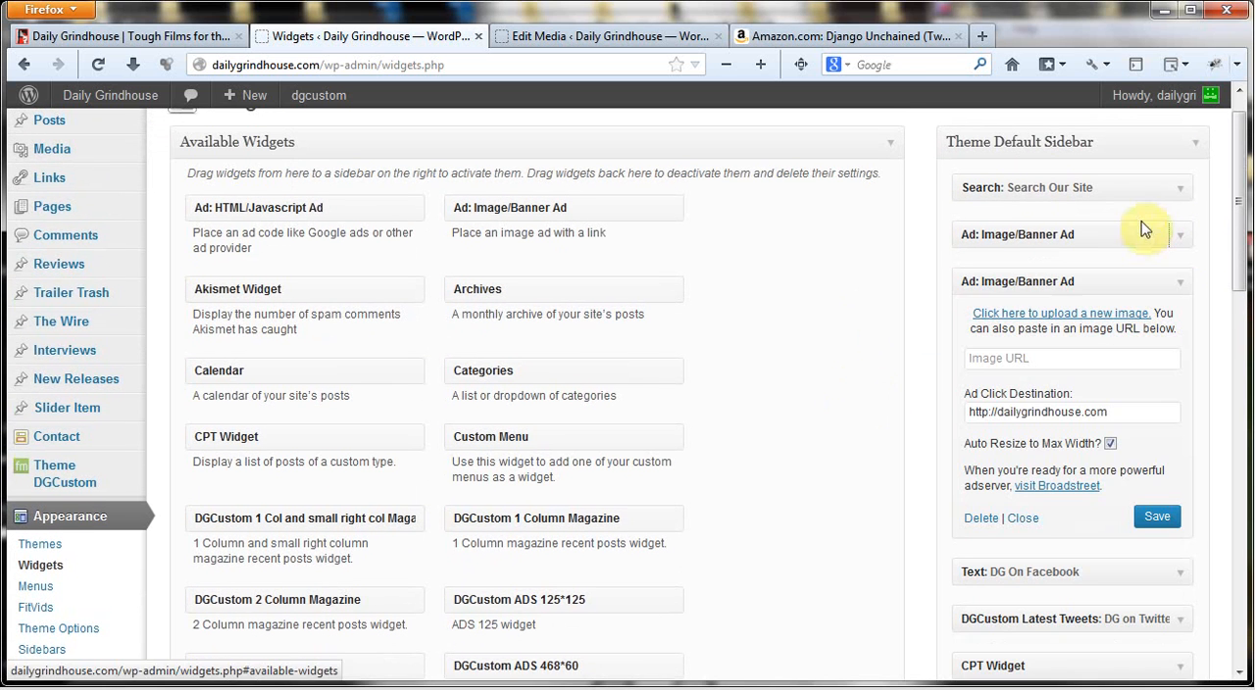
drag(1039, 284, 745, 315)
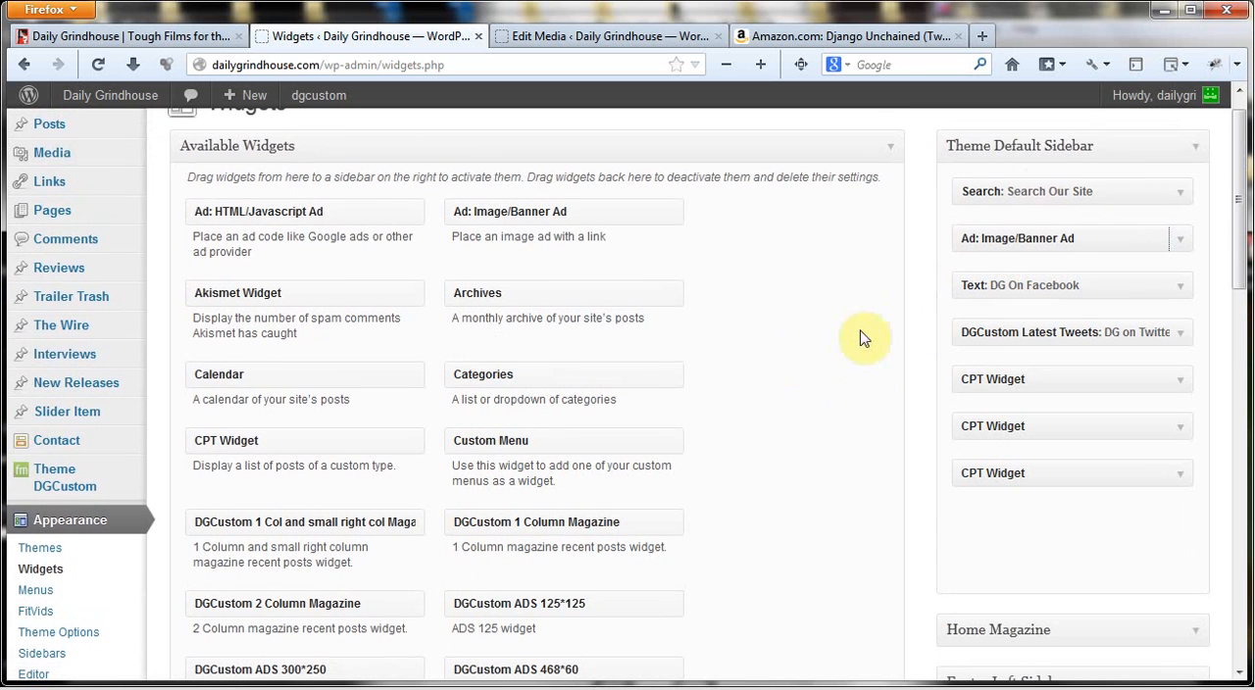
View the TLACULT.com banner on the site's homepage, and open its Ad: Image/Banner Ad settings in the Homepage Ad Widget area
click(191, 38)
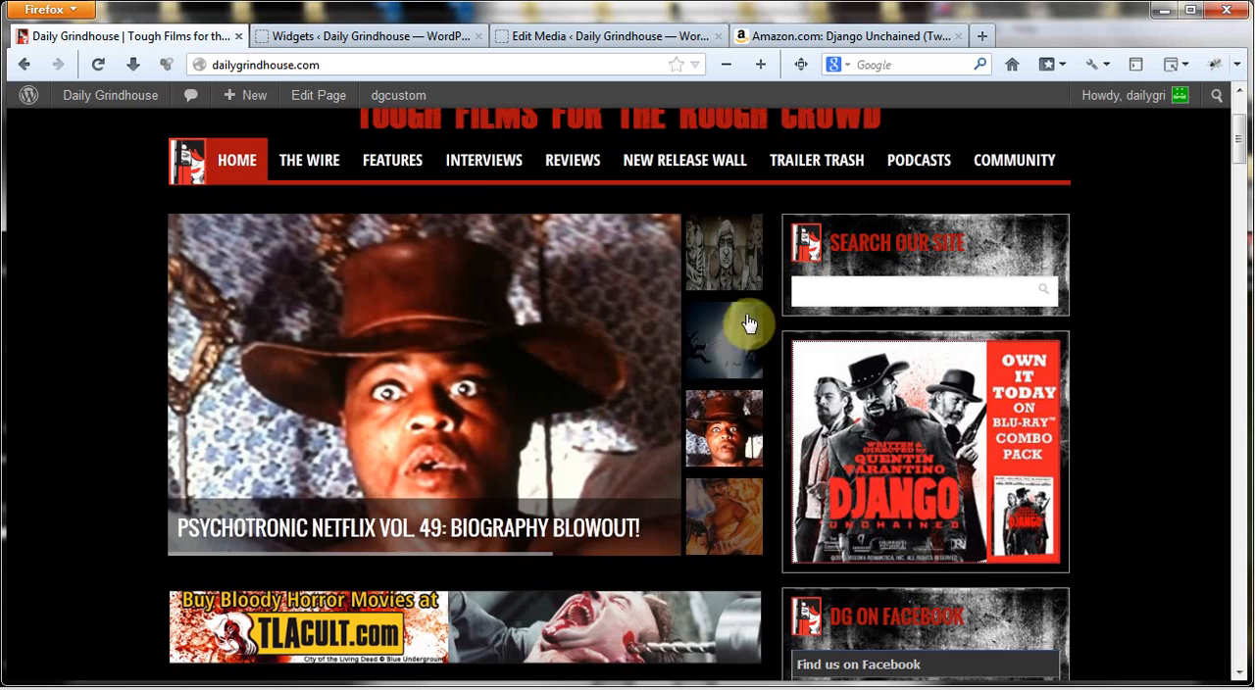
scroll(441, 578, down, 1)
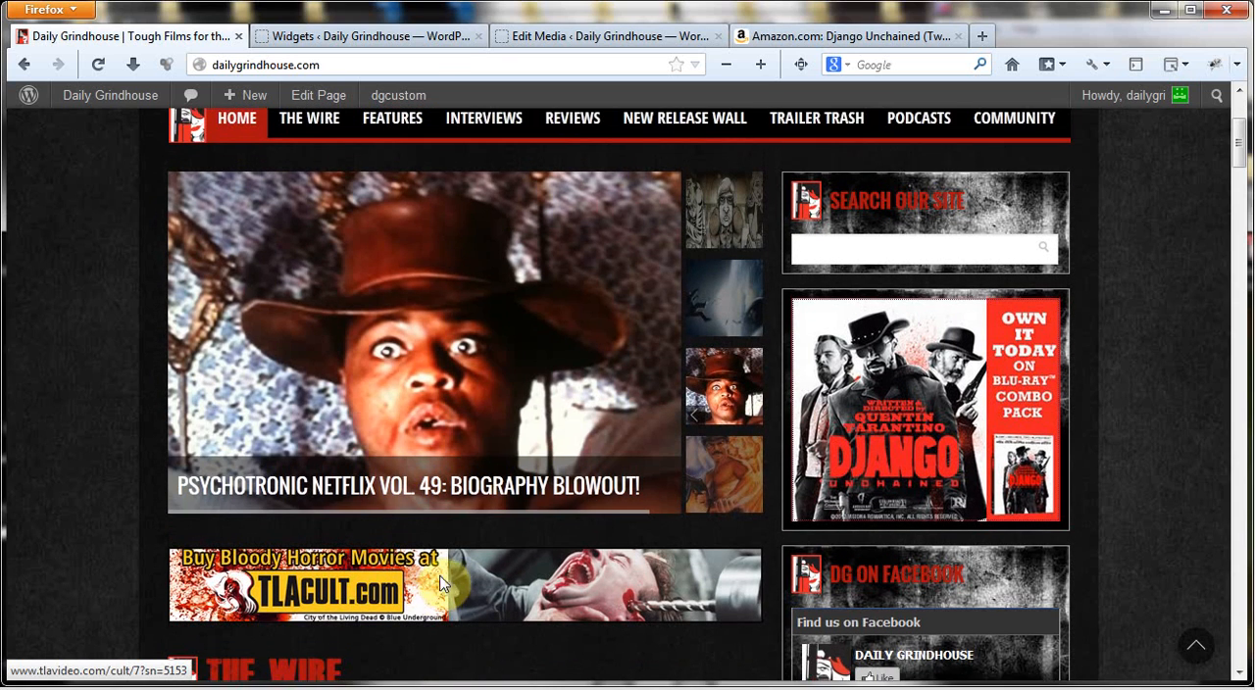
key(ctrl+Tab)
scroll(1113, 314, down, 5)
scroll(1108, 542, down, 2)
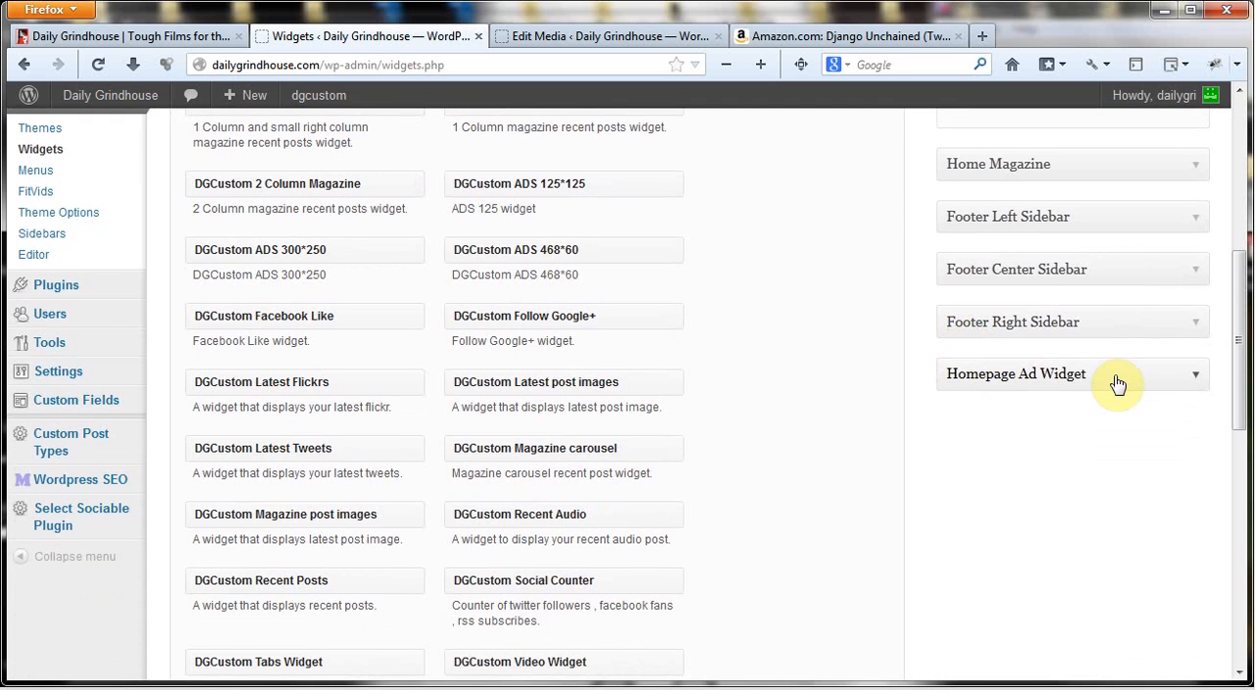
click(1201, 382)
scroll(834, 412, down, 2)
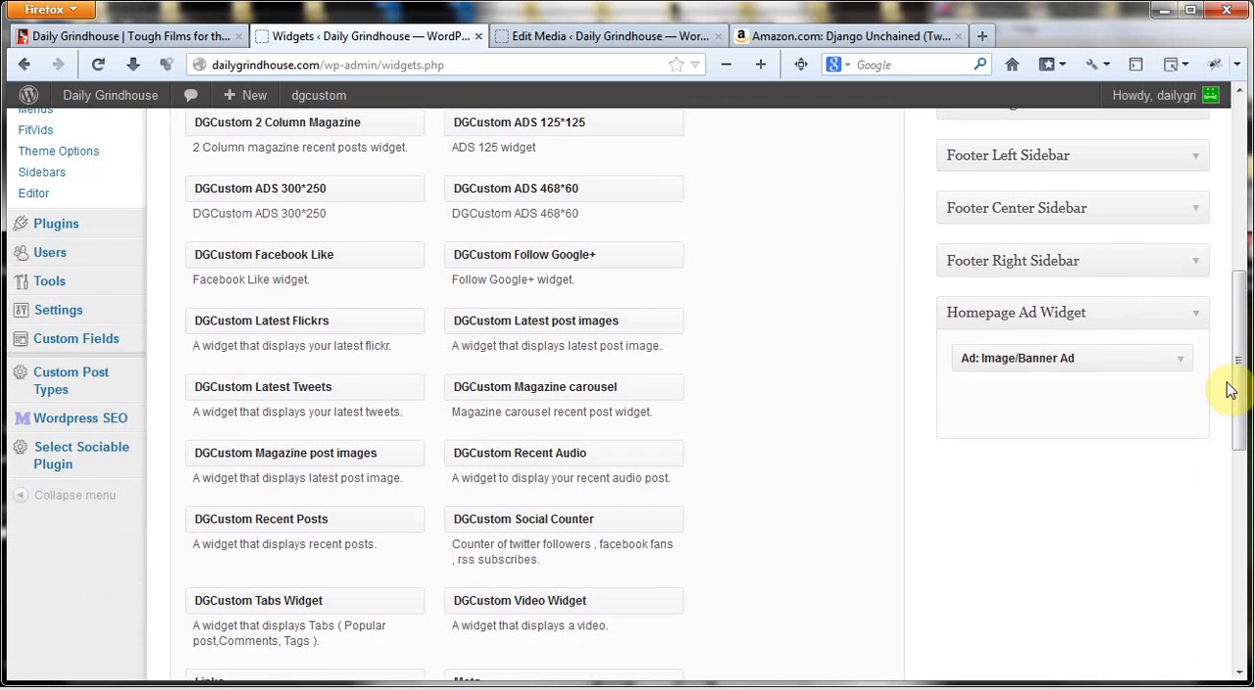
click(1181, 359)
scroll(792, 454, down, 3)
scroll(804, 573, down, 1)
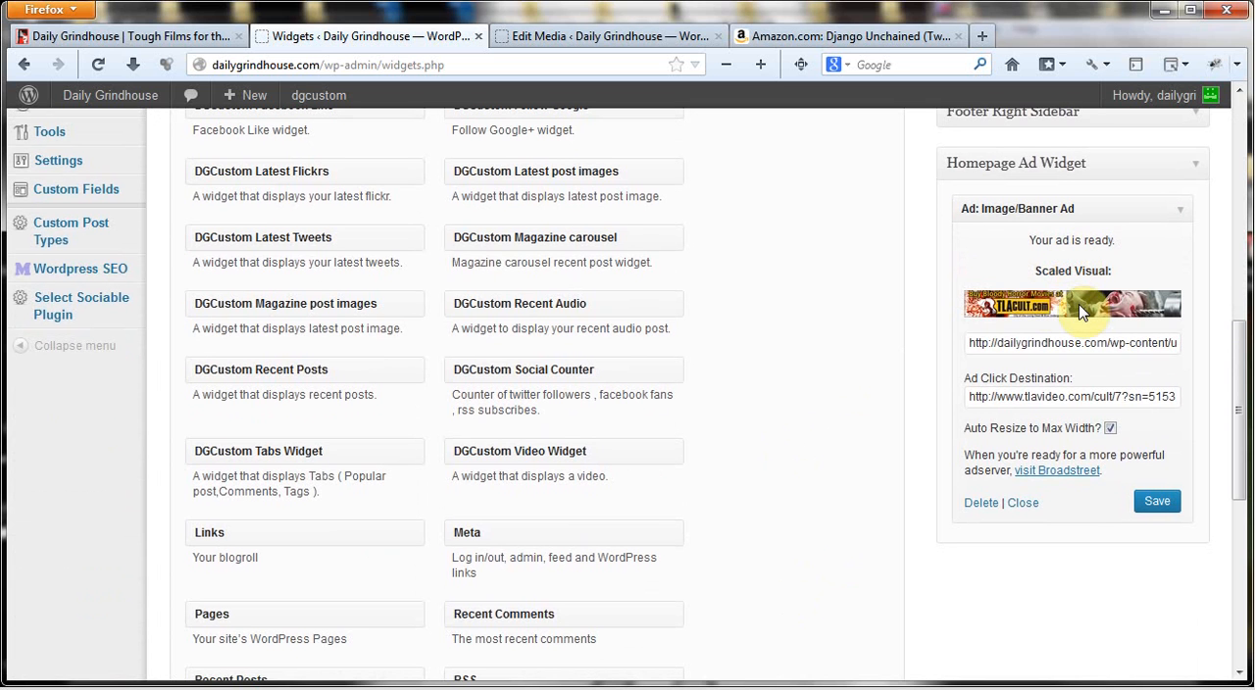
Examine the homepage banner ad's image URL, click destination and Auto Resize to Max Width option without changing them
double_click(1027, 345)
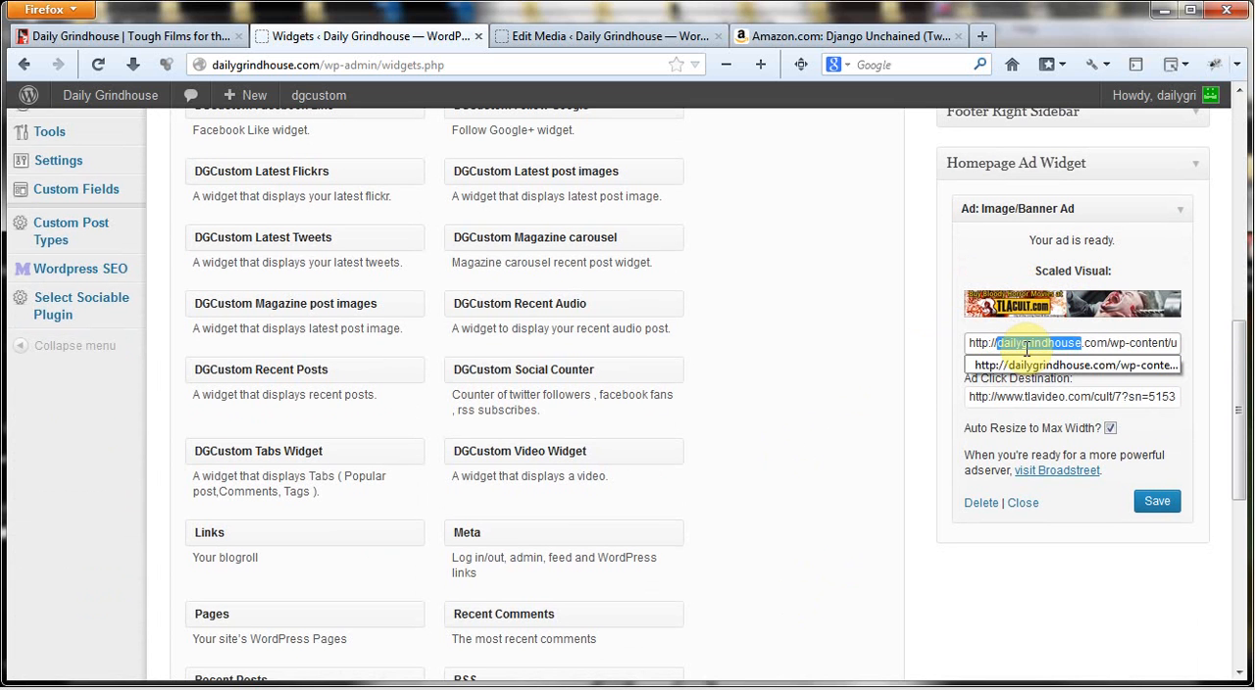
key(ctrl+a)
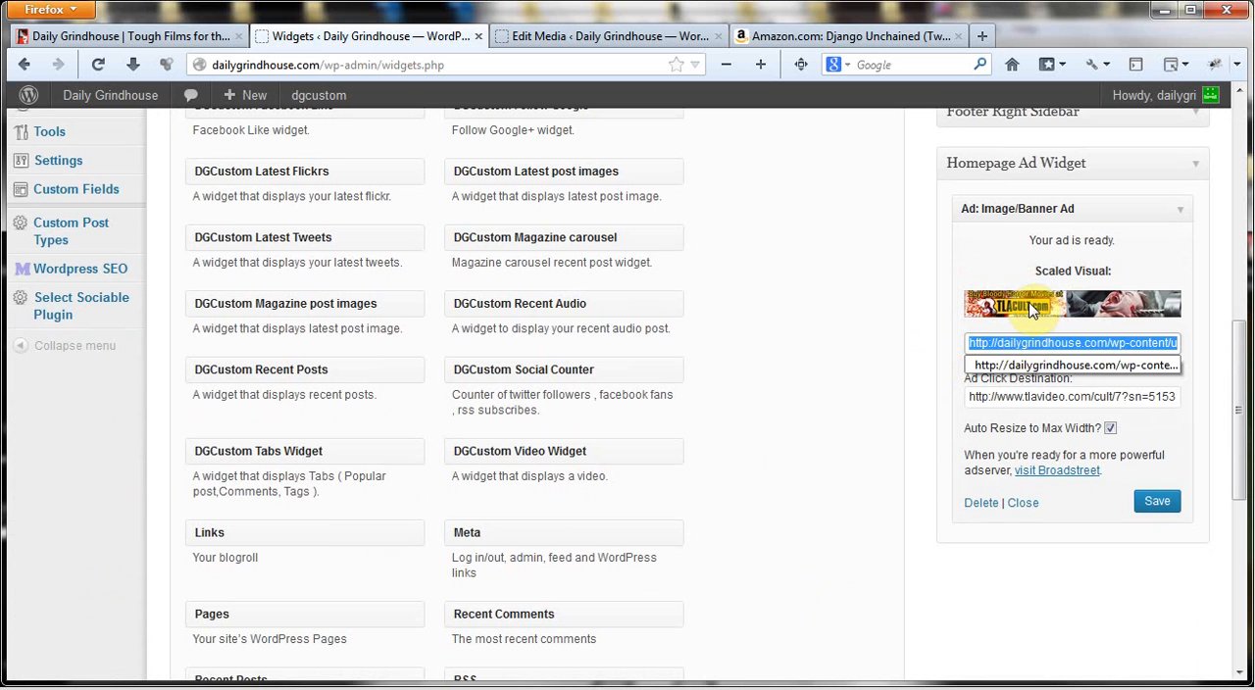
click(911, 425)
double_click(1029, 396)
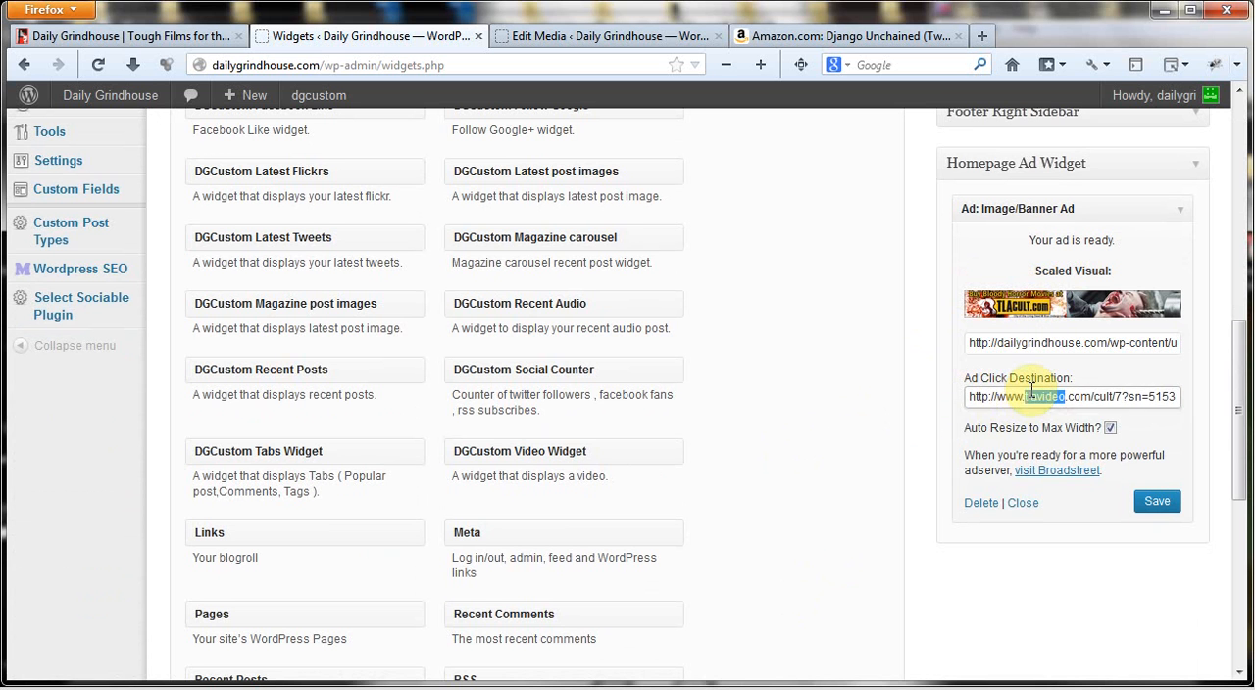
key(ctrl+a)
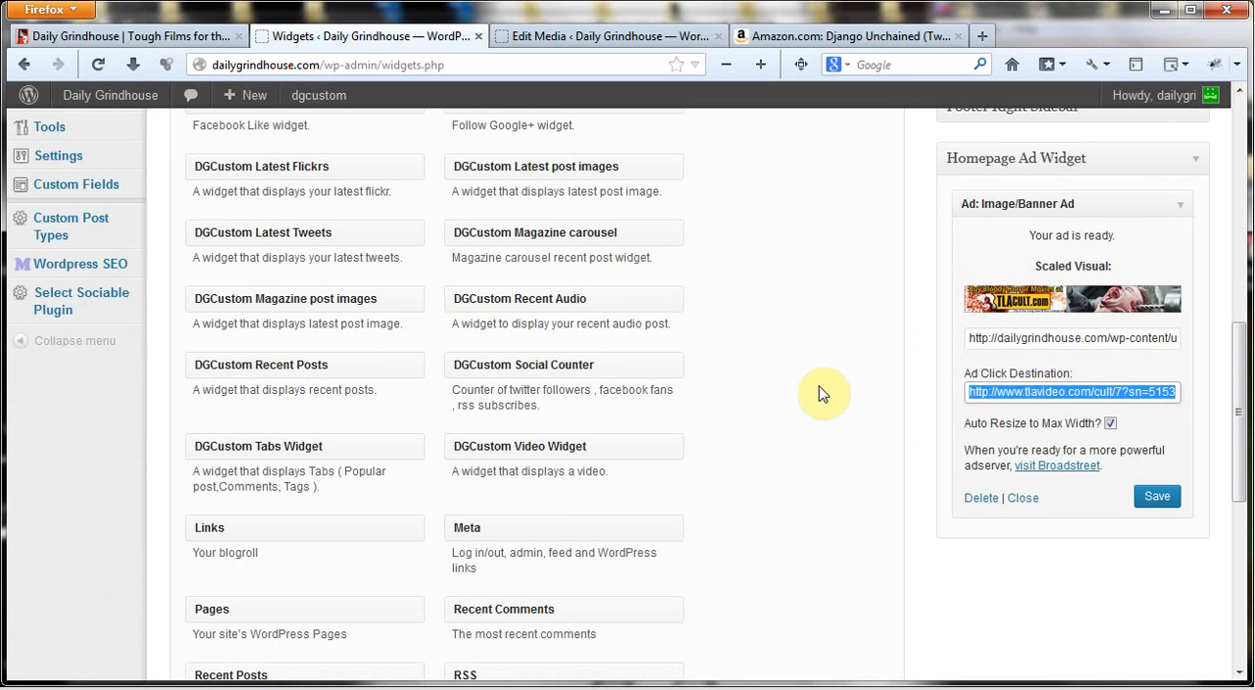
click(1143, 429)
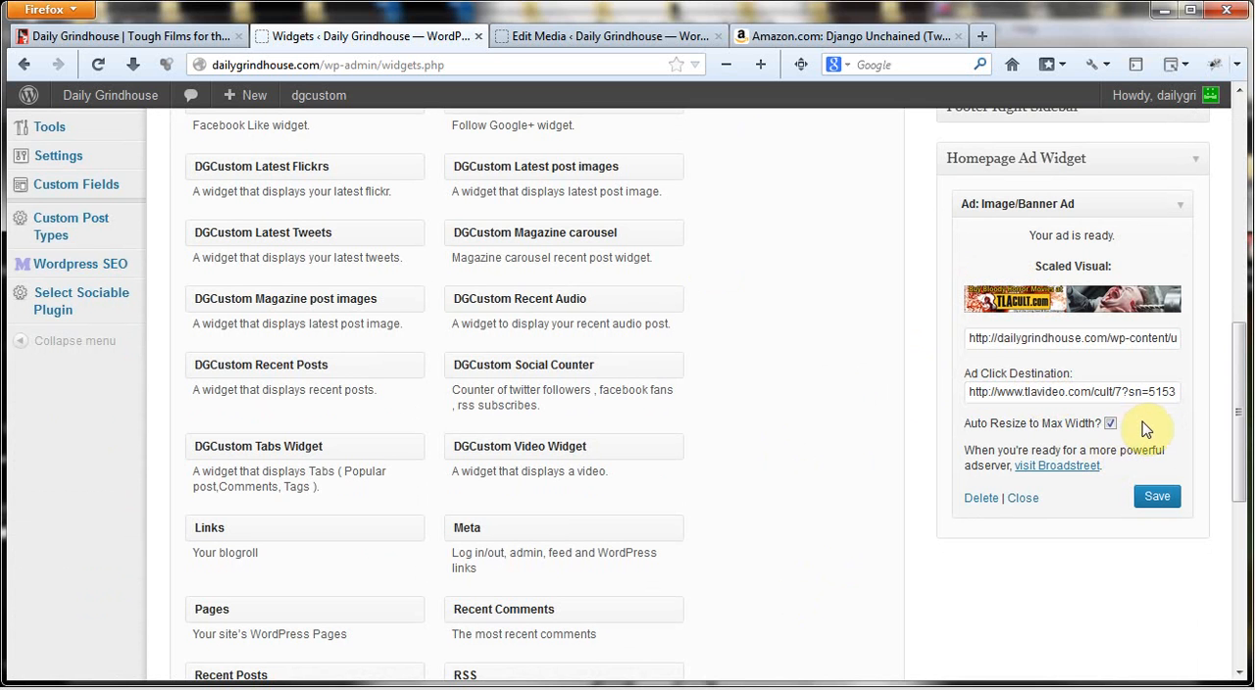